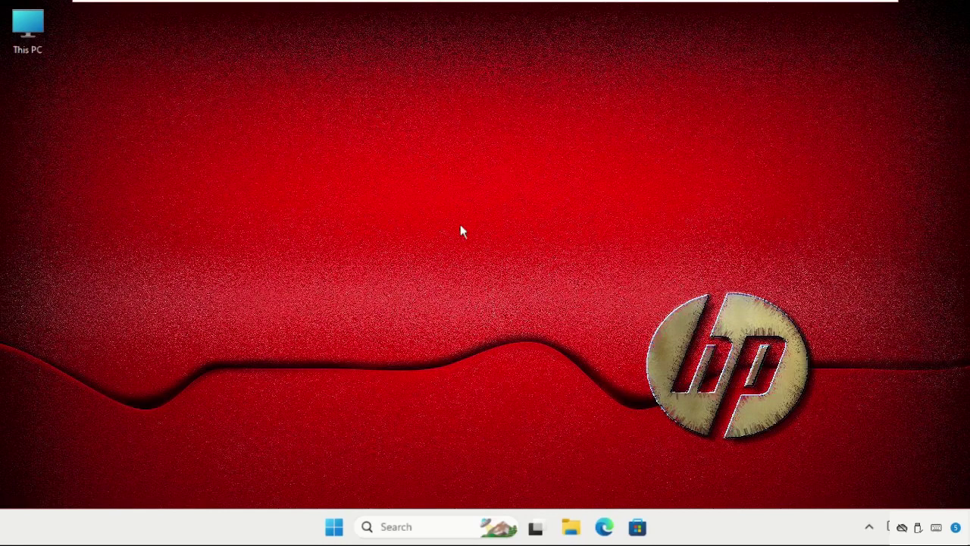
Step: Open Windows Settings from the Start quick-link menu and reposition its window
right_click(334, 529)
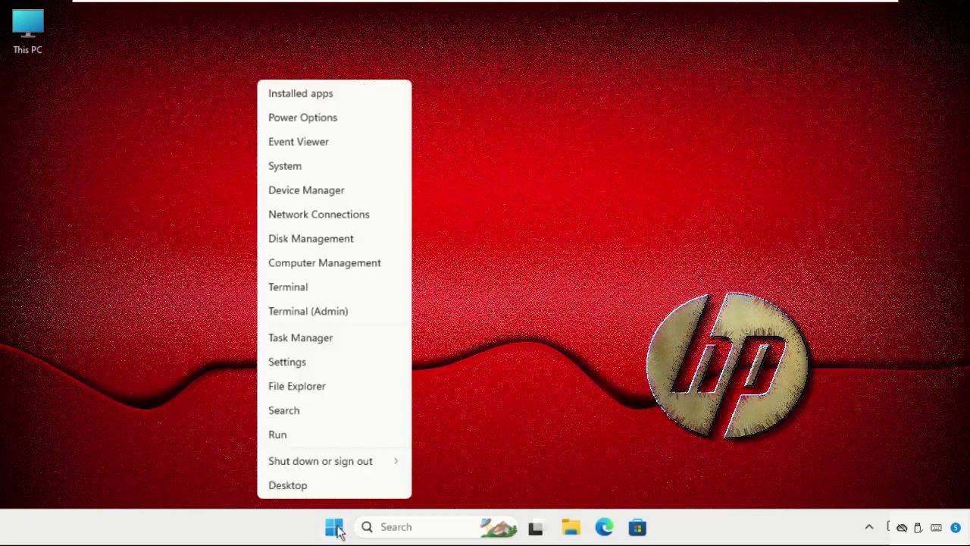
click(317, 364)
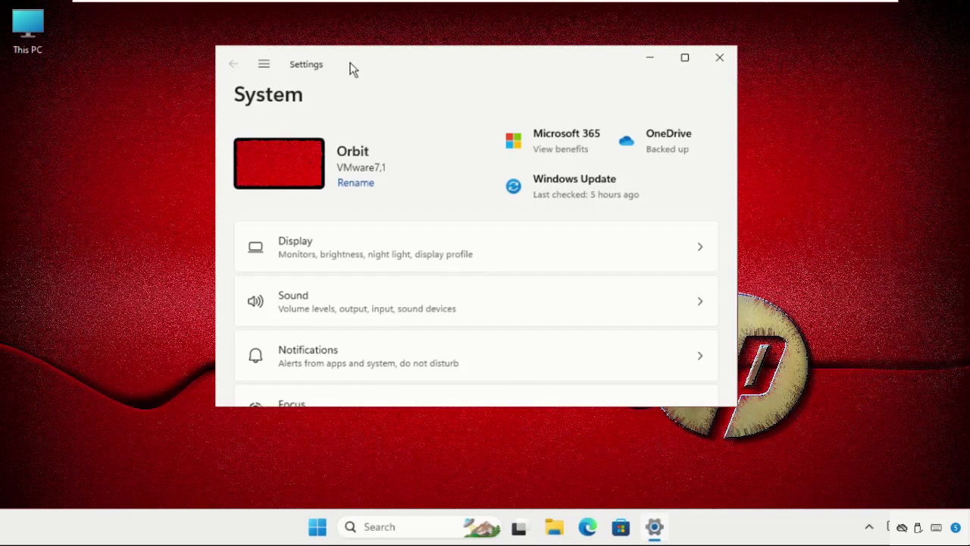
drag(349, 69, 490, 81)
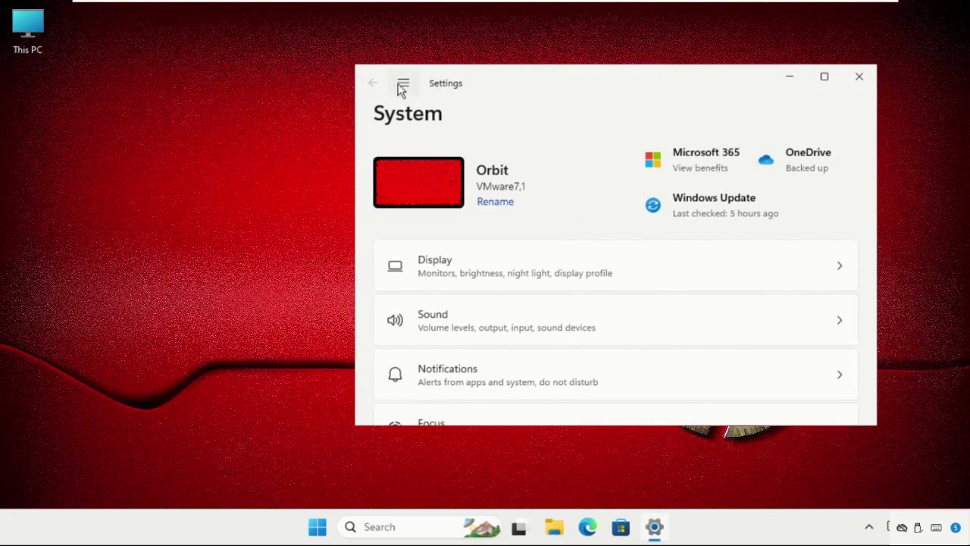
Step: Go to the Accessibility category and scroll down to its Keyboard entry
click(402, 85)
scroll(419, 307, down, 2)
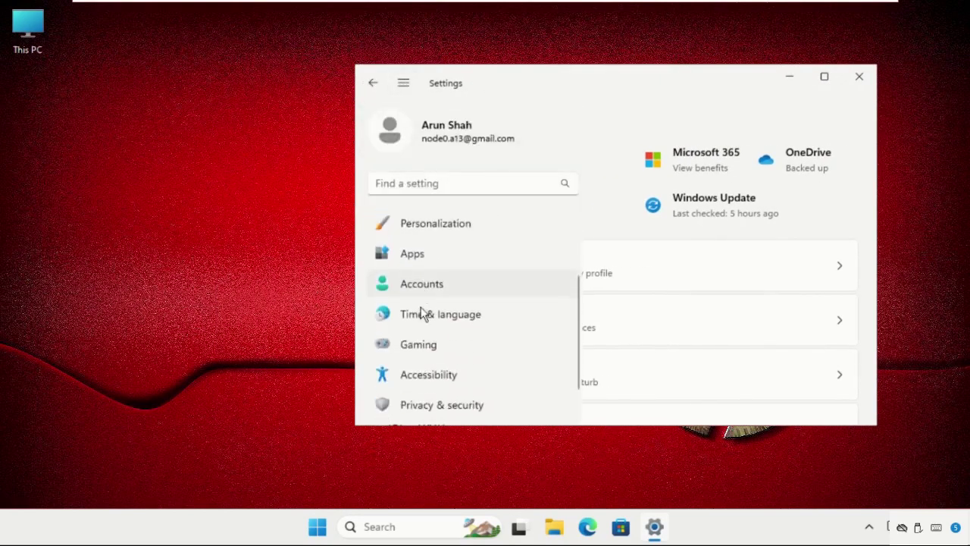
scroll(421, 314, down, 1)
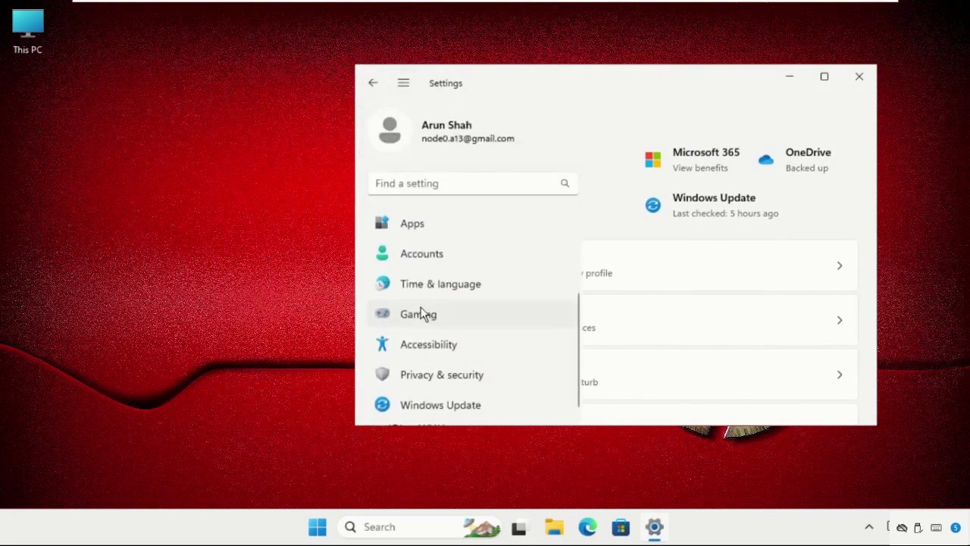
click(429, 355)
scroll(599, 313, down, 2)
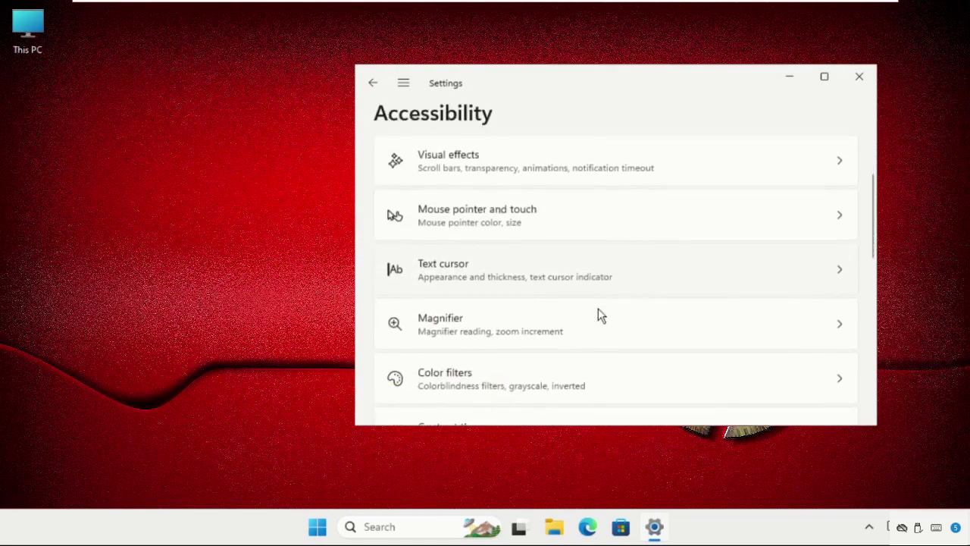
scroll(599, 310, down, 6)
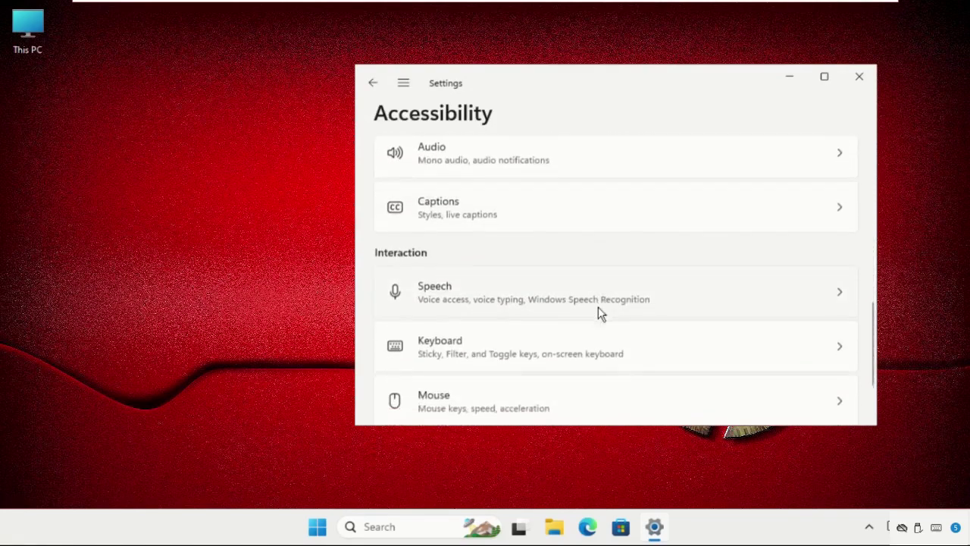
scroll(599, 311, down, 1)
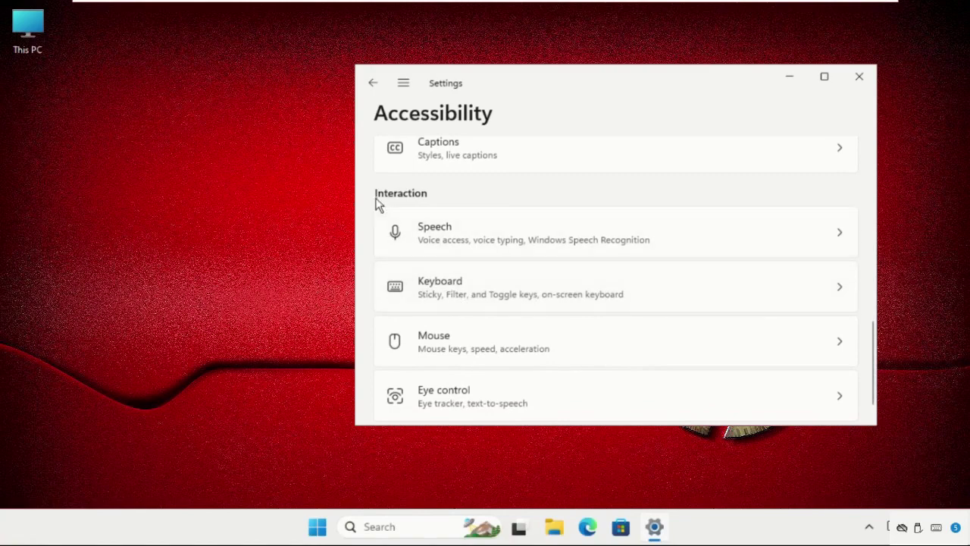
drag(496, 85, 330, 87)
Step: On the Keyboard page, turn the On-screen keyboard on, minimize it, and close Settings
click(426, 300)
scroll(427, 299, down, 1)
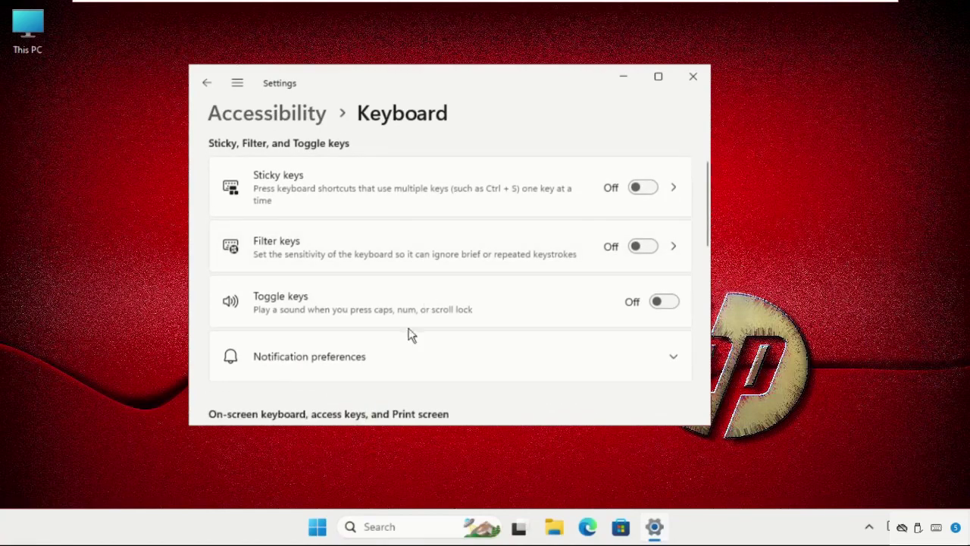
scroll(401, 341, down, 3)
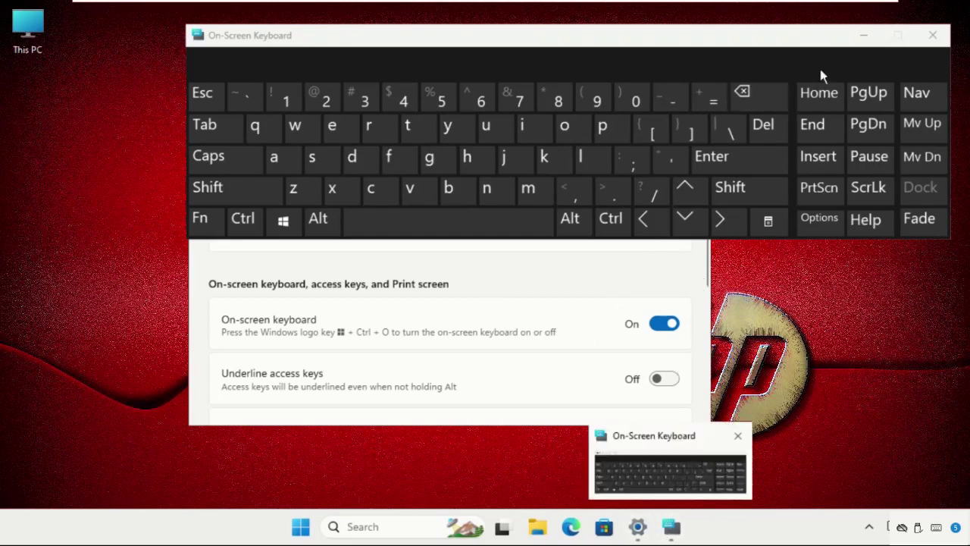
click(864, 35)
click(692, 76)
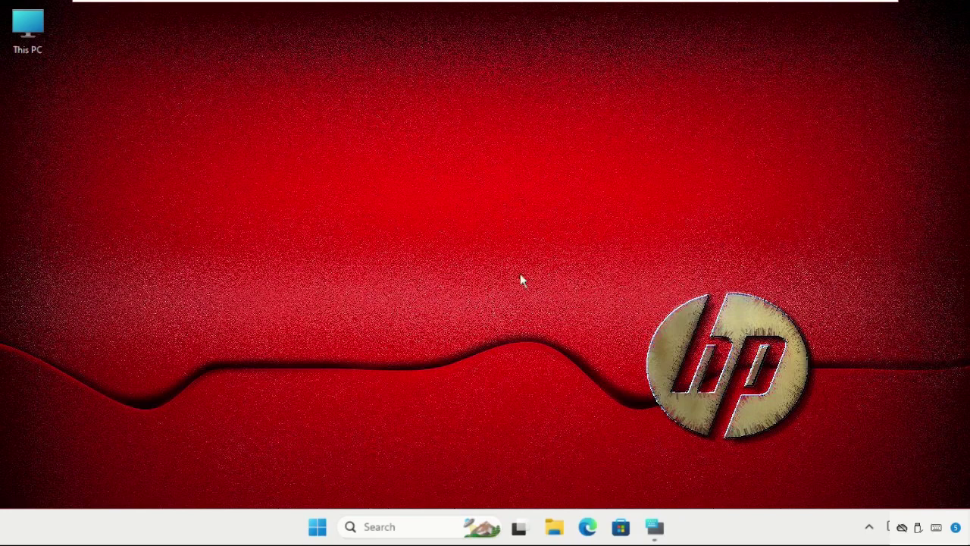
Step: Open the Run dialog from Search's recent items, arranged beside the on-screen keyboard
click(418, 524)
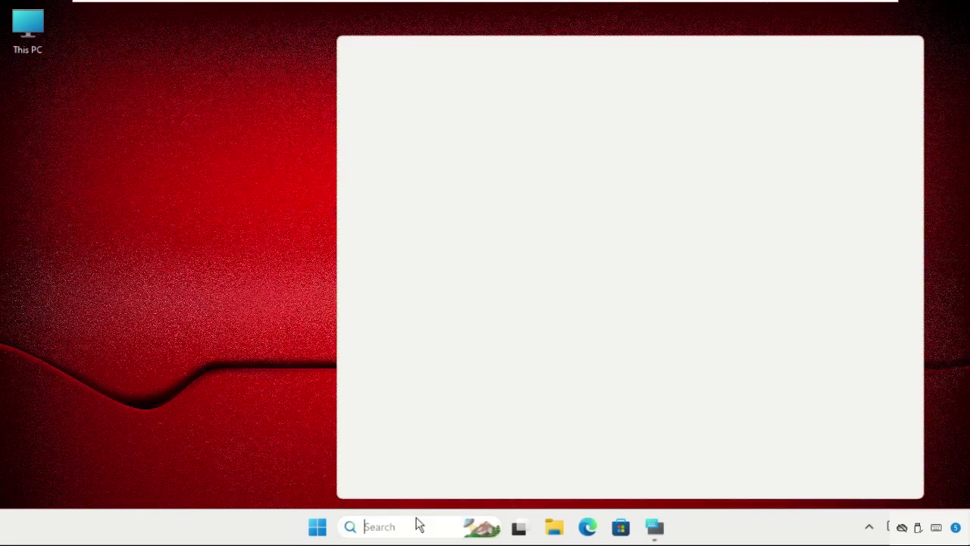
click(655, 528)
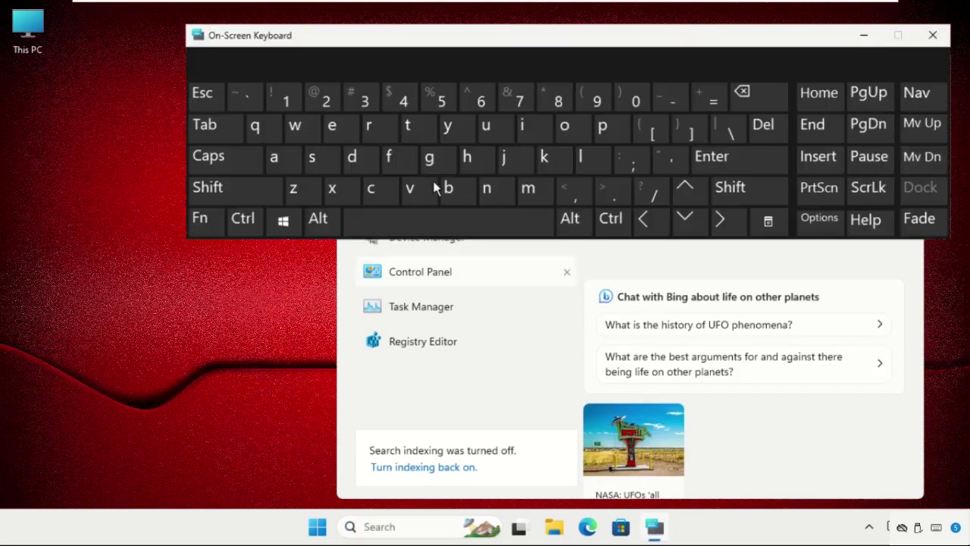
click(492, 192)
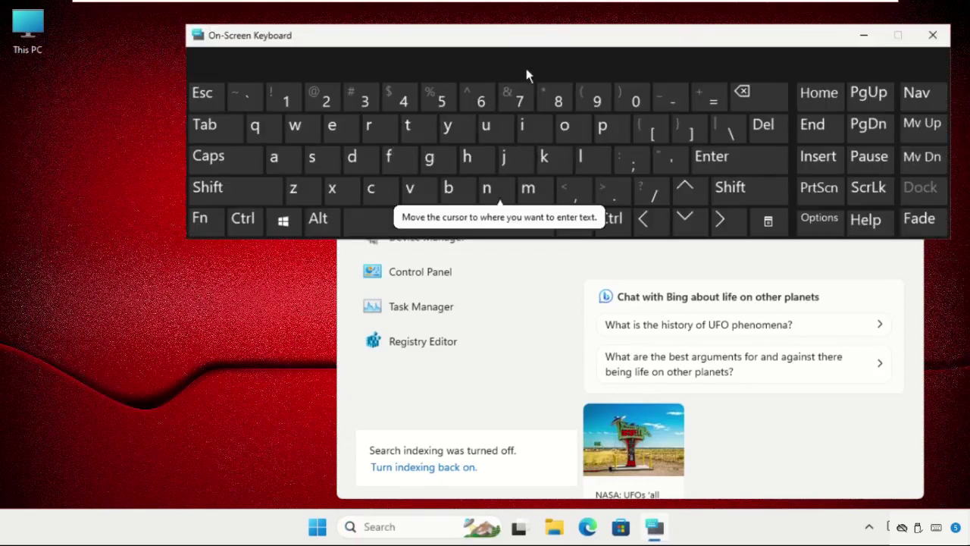
drag(533, 48, 439, 250)
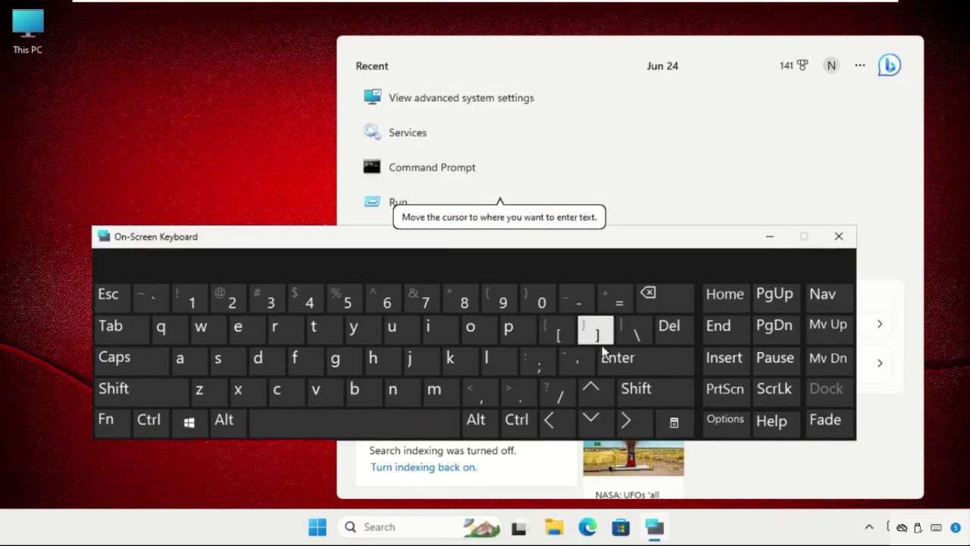
click(423, 206)
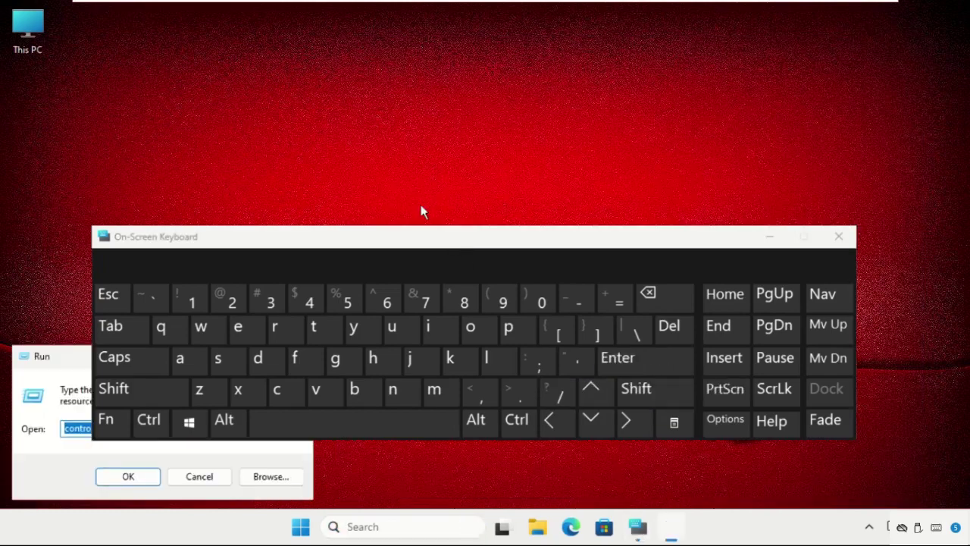
drag(418, 243, 487, 142)
drag(168, 363, 440, 67)
drag(444, 136, 390, 246)
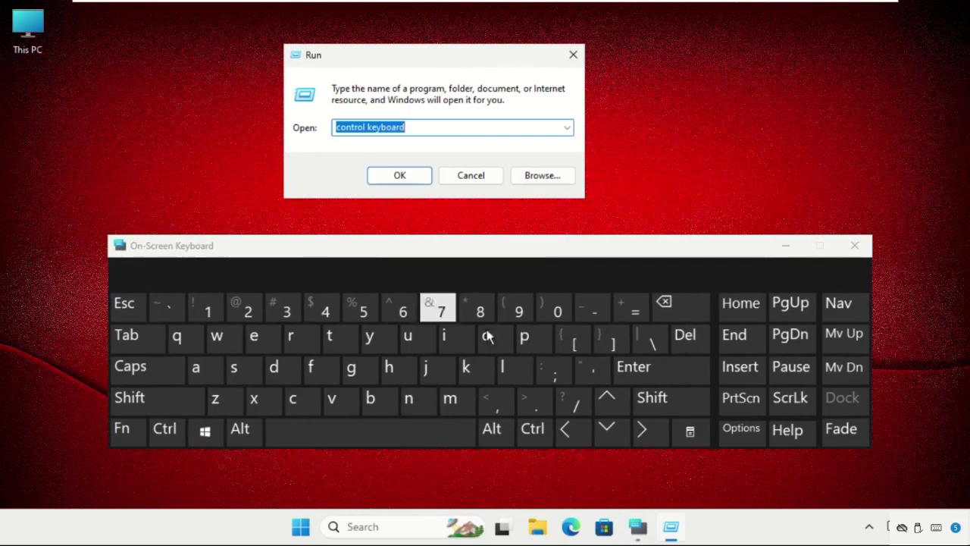
Step: Replace the old command with regedit using the on-screen keyboard and run it
click(686, 304)
click(290, 335)
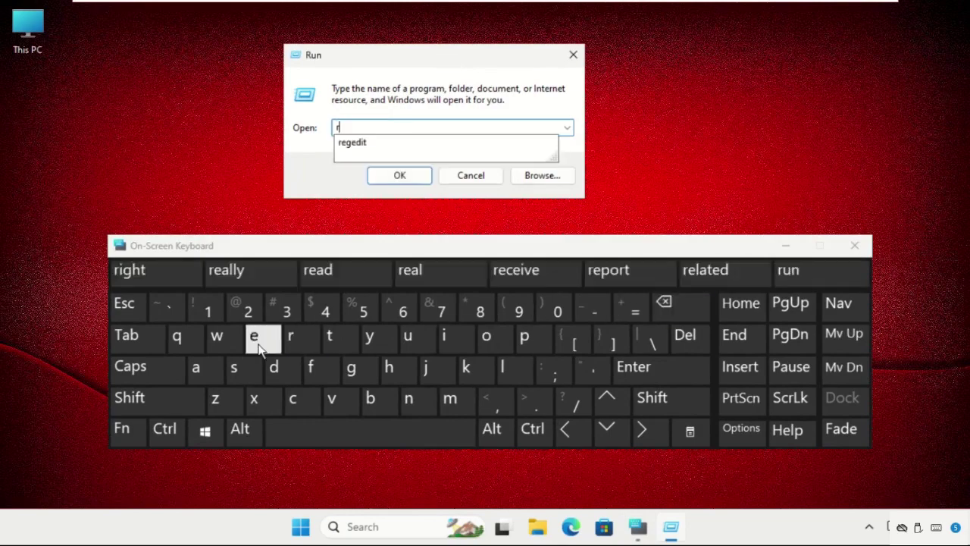
click(254, 335)
click(351, 368)
click(254, 335)
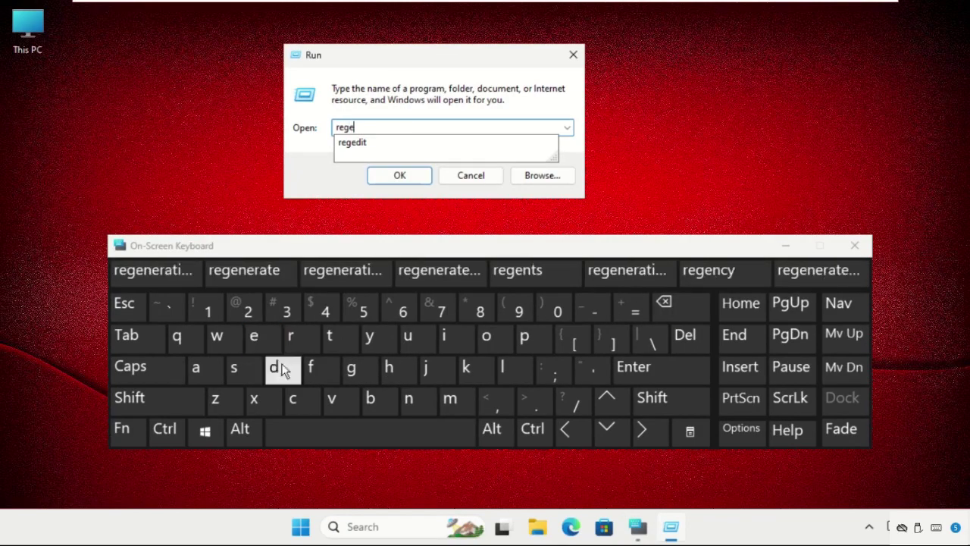
click(274, 367)
click(444, 336)
click(331, 338)
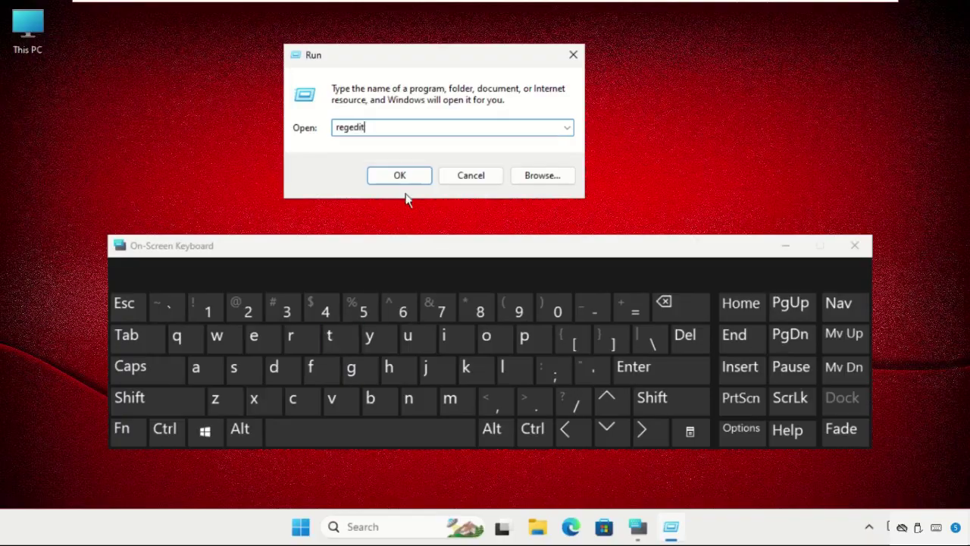
click(403, 178)
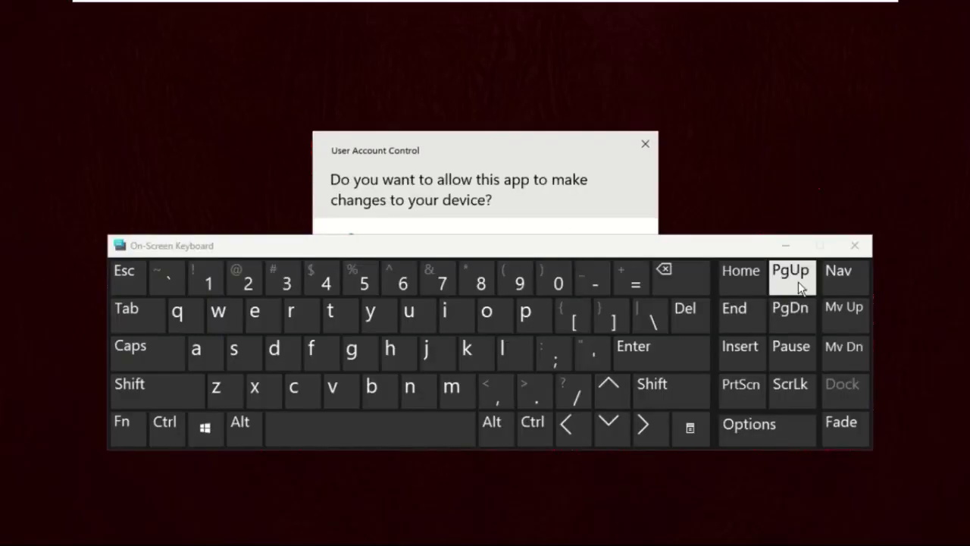
Step: Allow Registry Editor to make changes in the User Account Control prompt
click(789, 245)
click(475, 388)
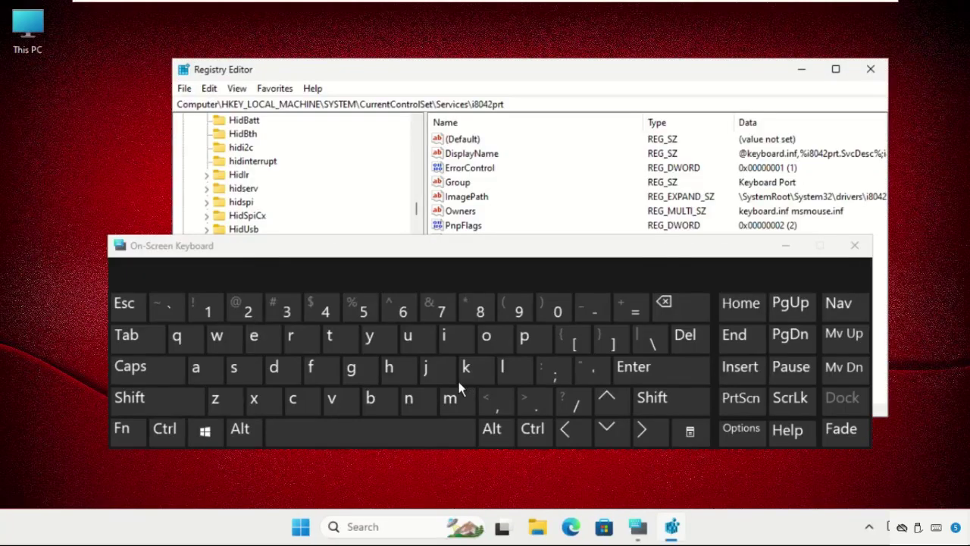
click(786, 247)
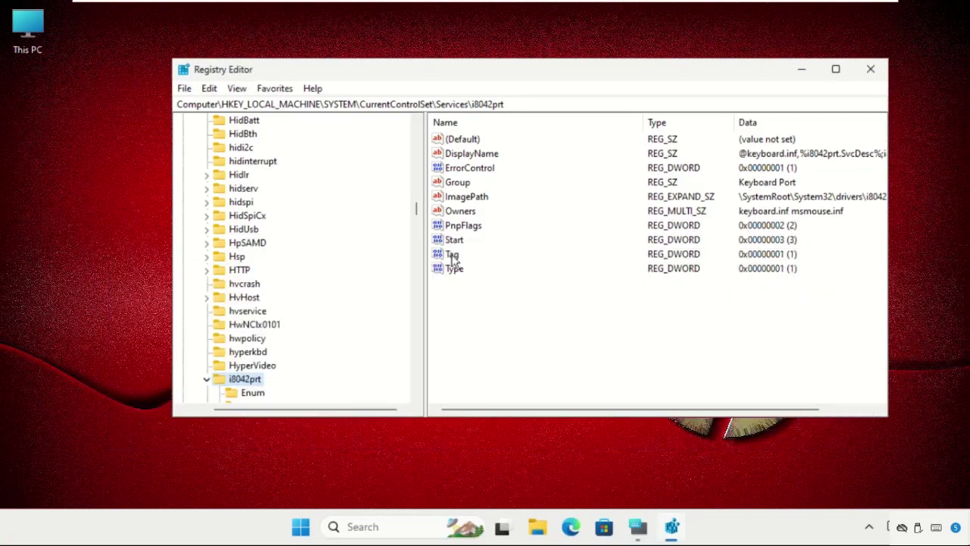
Step: Collapse the i8042prt key and scroll the tree back up toward Services
click(207, 379)
scroll(206, 338, up, 15)
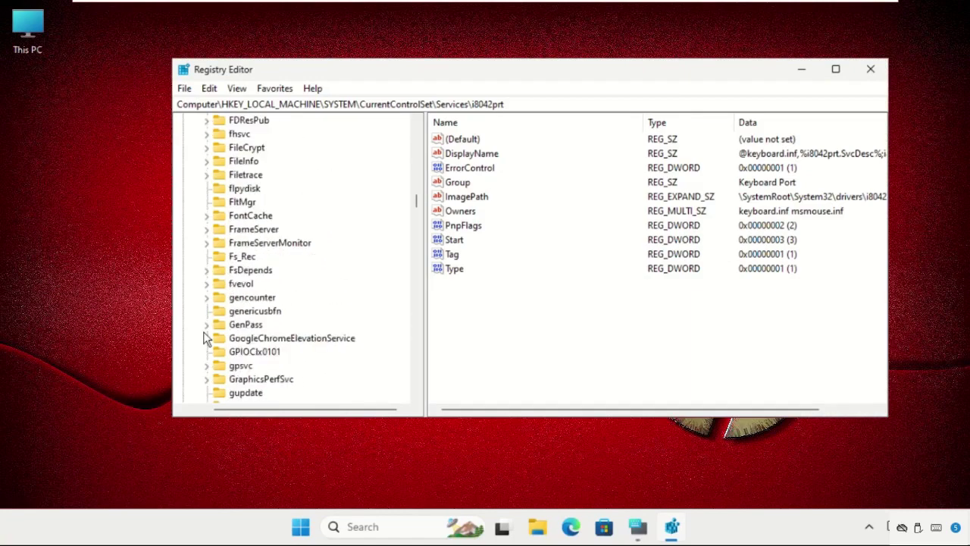
scroll(205, 337, up, 20)
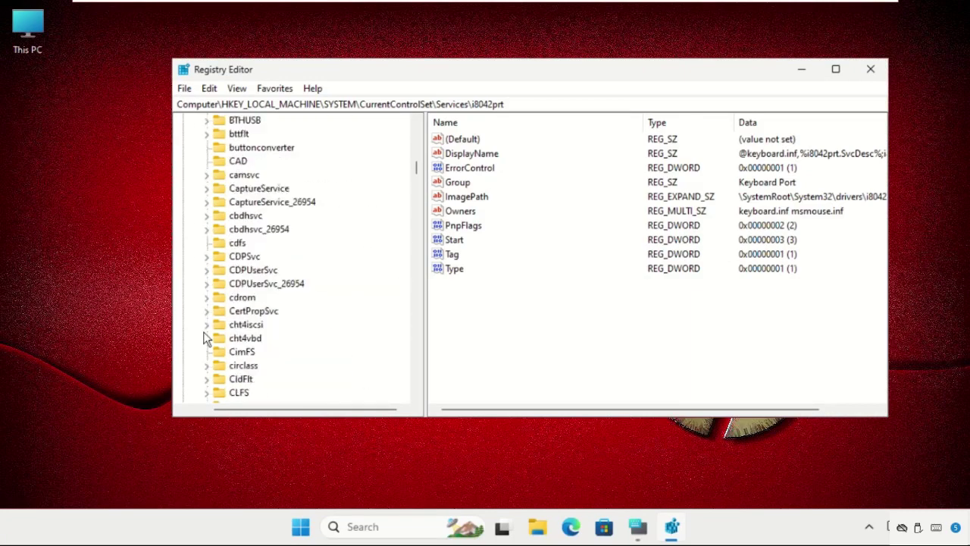
scroll(206, 337, up, 20)
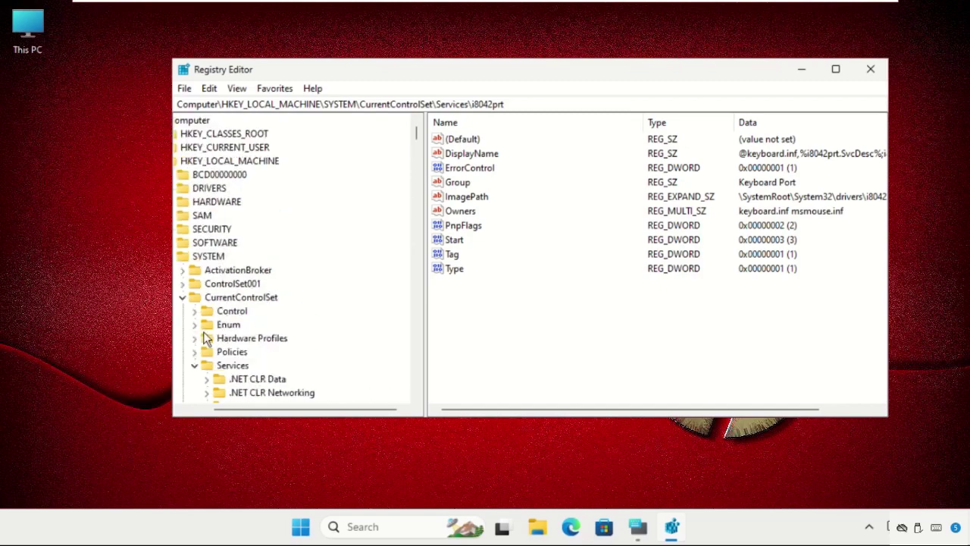
Step: Collapse Services, CurrentControlSet, SYSTEM and HKEY_LOCAL_MACHINE in the registry tree
click(194, 242)
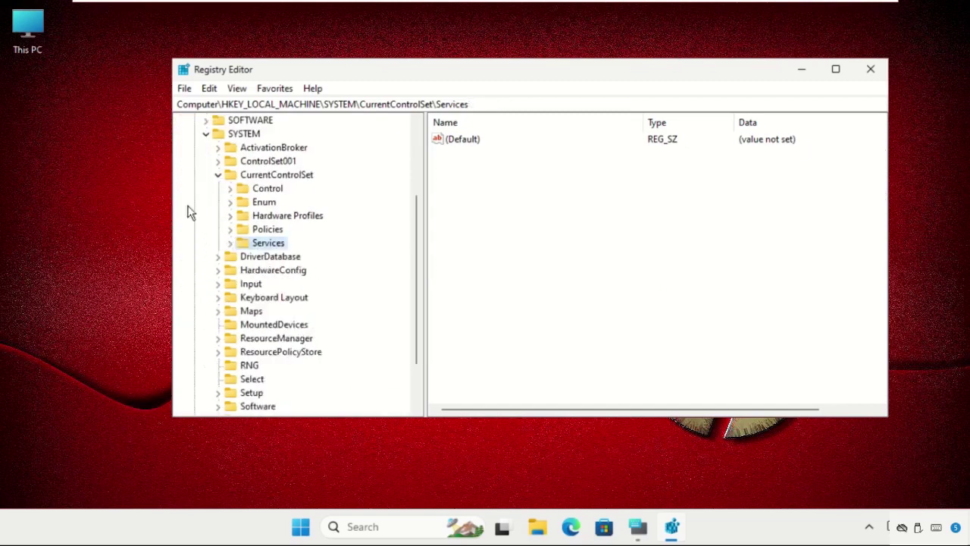
click(218, 175)
click(205, 134)
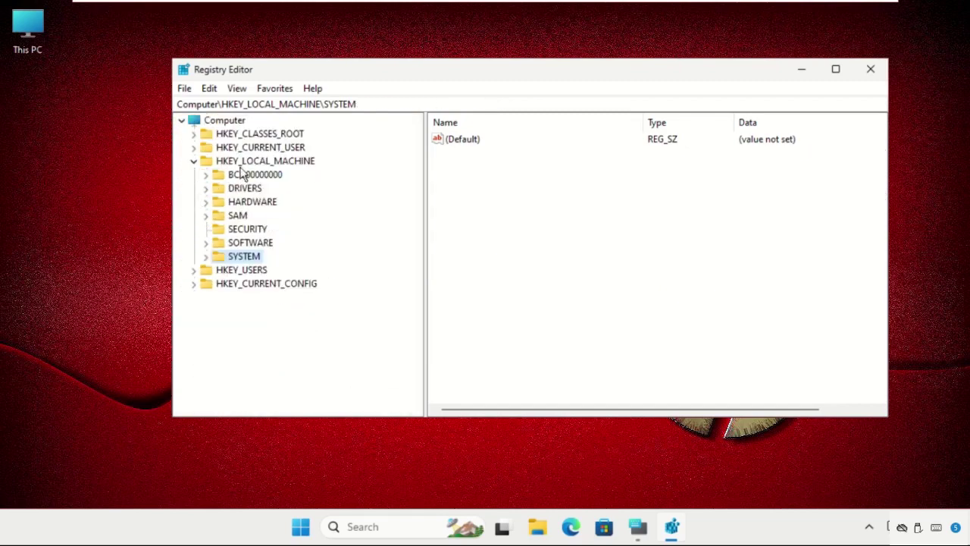
click(193, 161)
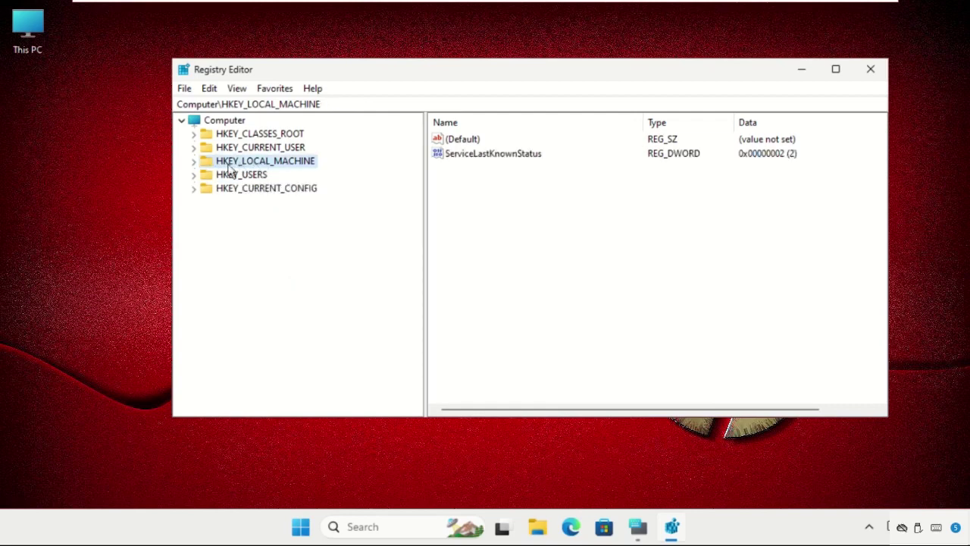
Step: Expand HKEY_LOCAL_MACHINE > SYSTEM > CurrentControlSet > Services and select the i8042prt key
click(194, 161)
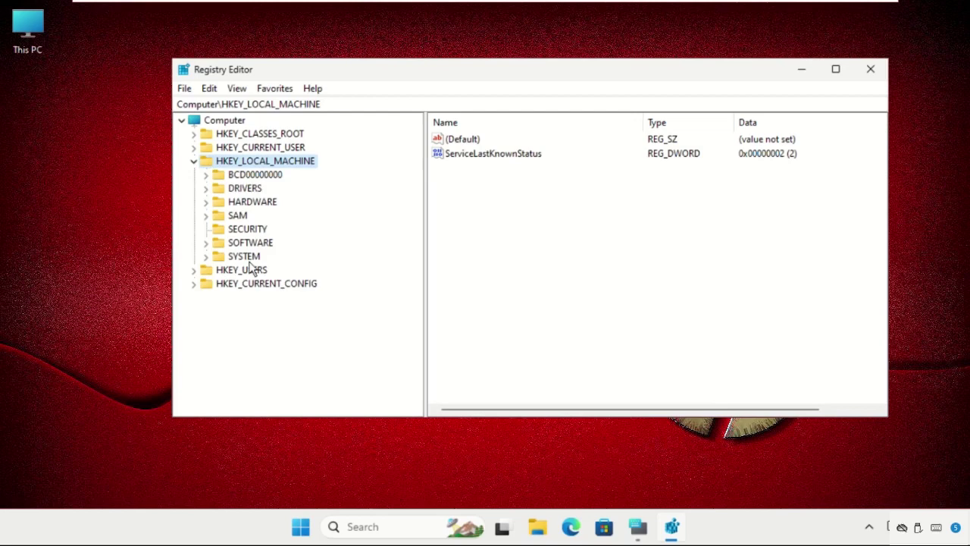
click(206, 256)
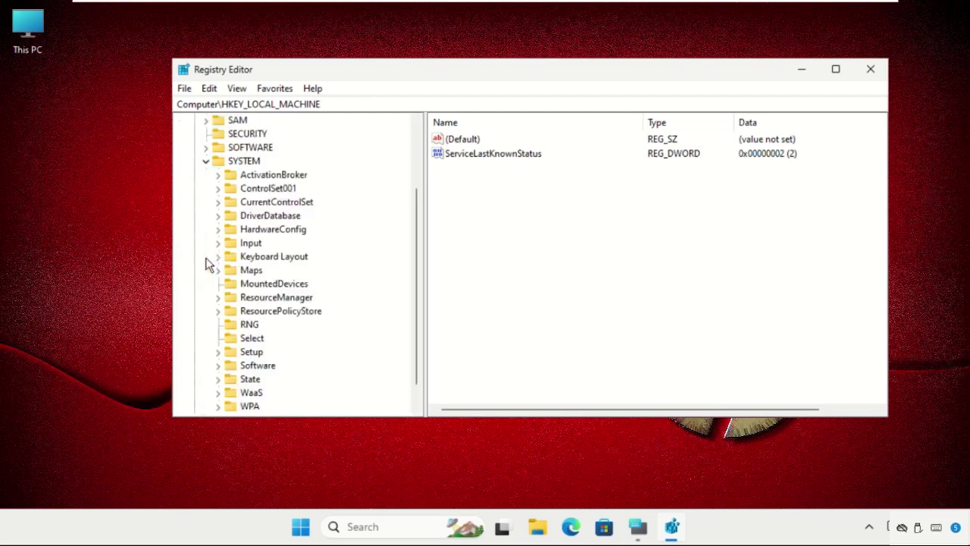
click(218, 203)
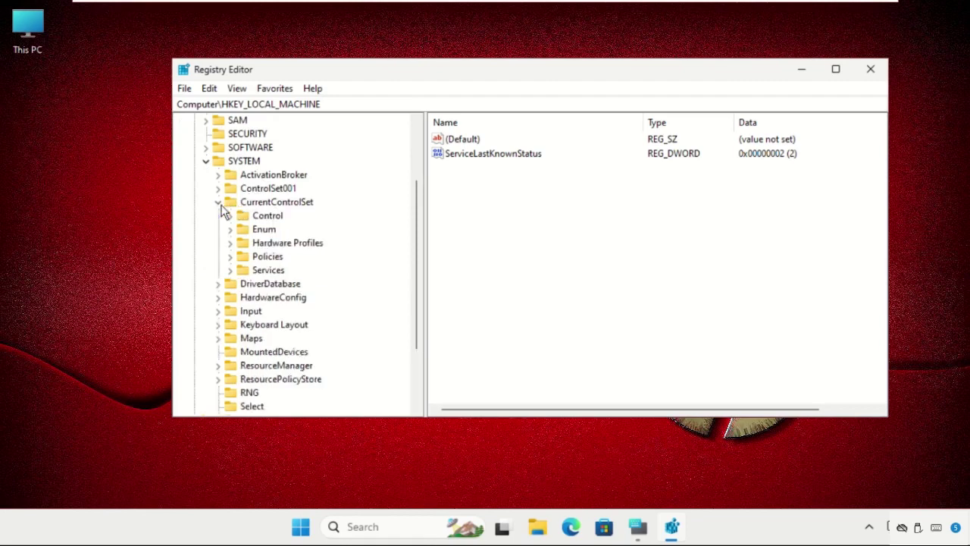
click(231, 270)
scroll(314, 280, down, 15)
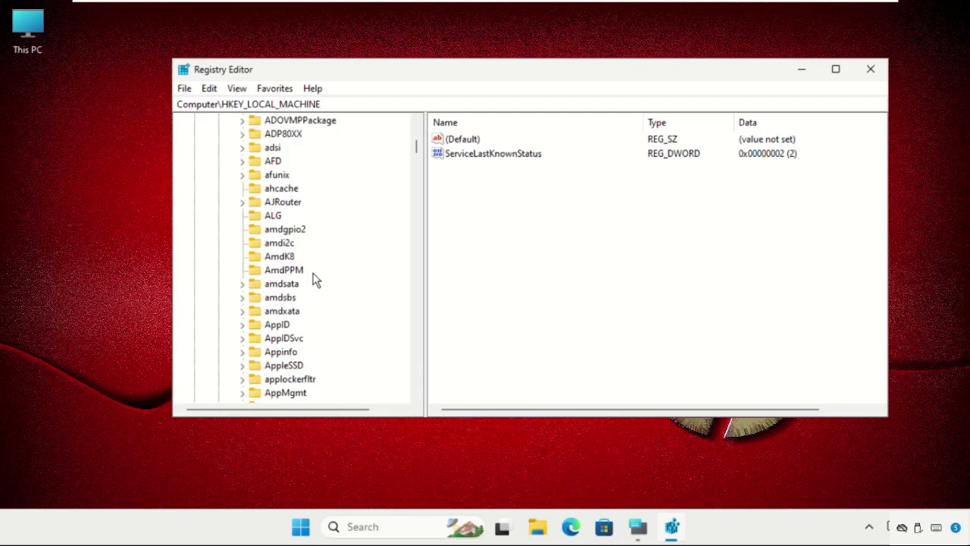
scroll(314, 280, down, 20)
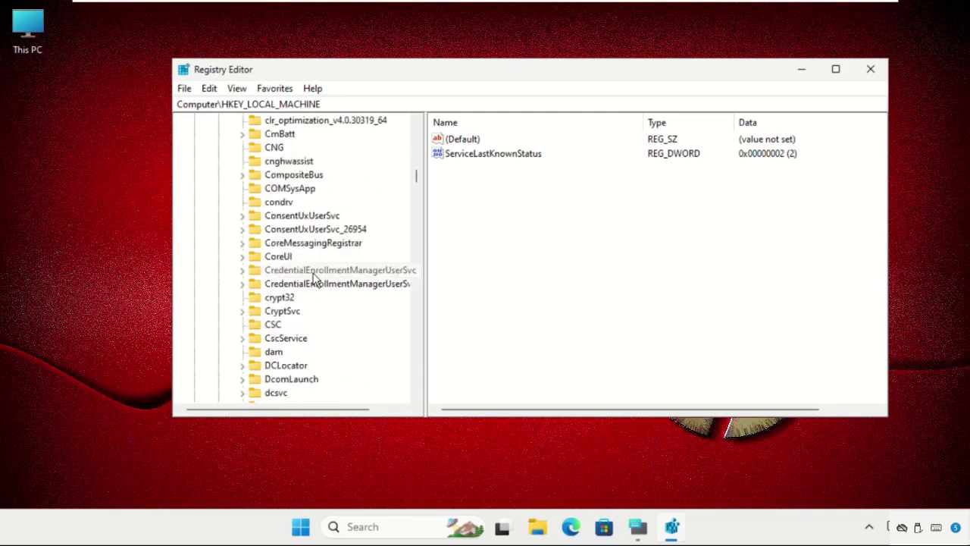
scroll(314, 280, down, 20)
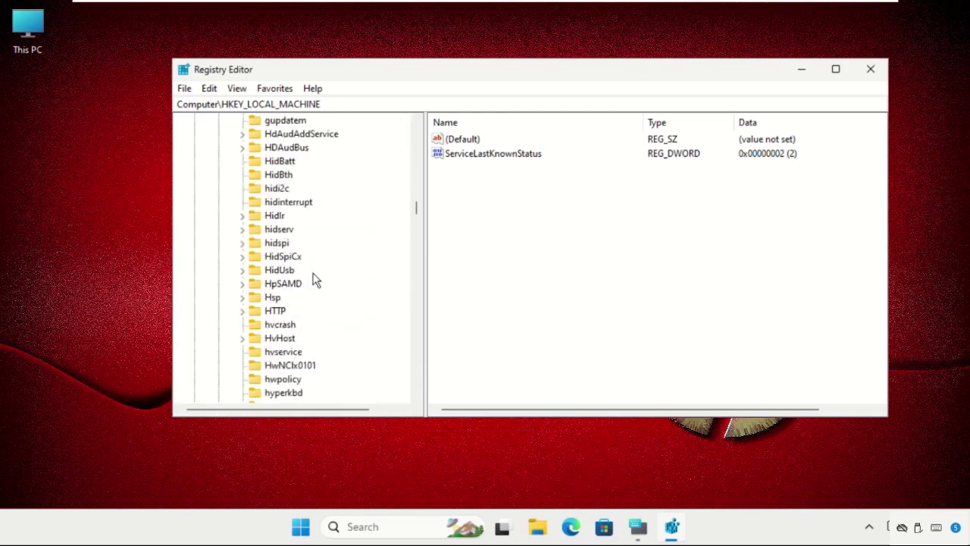
scroll(314, 280, down, 3)
scroll(254, 205, up, 3)
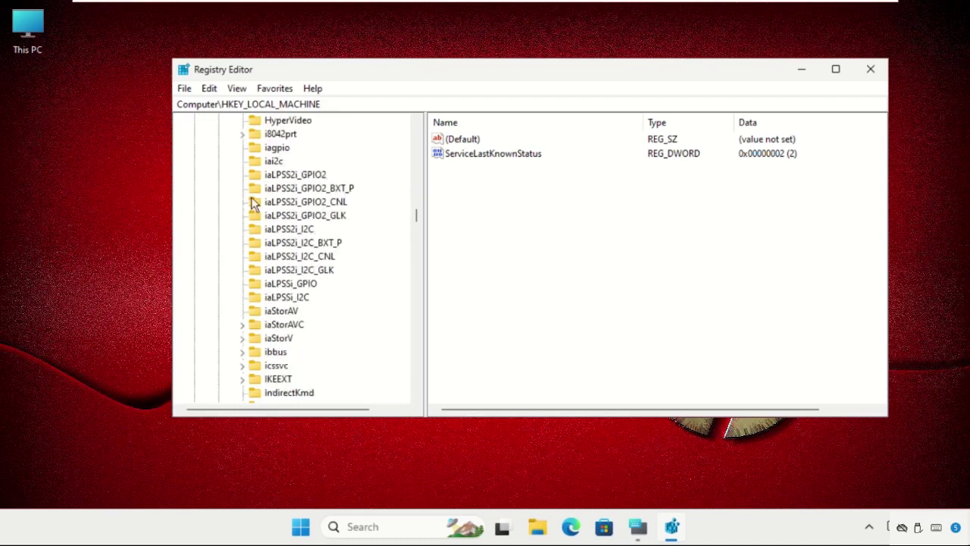
click(282, 134)
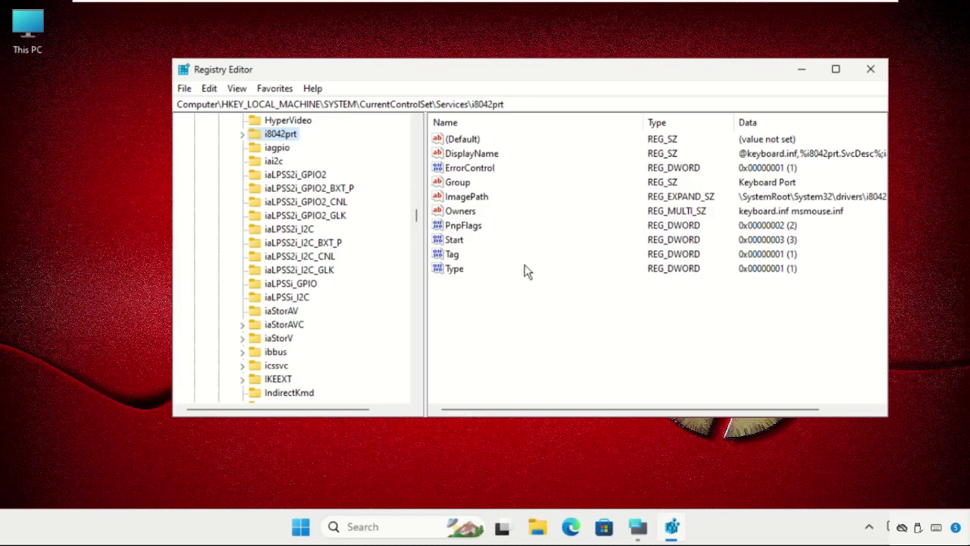
Step: Modify the i8042prt Start value, changing its data from 3 to 1
click(464, 241)
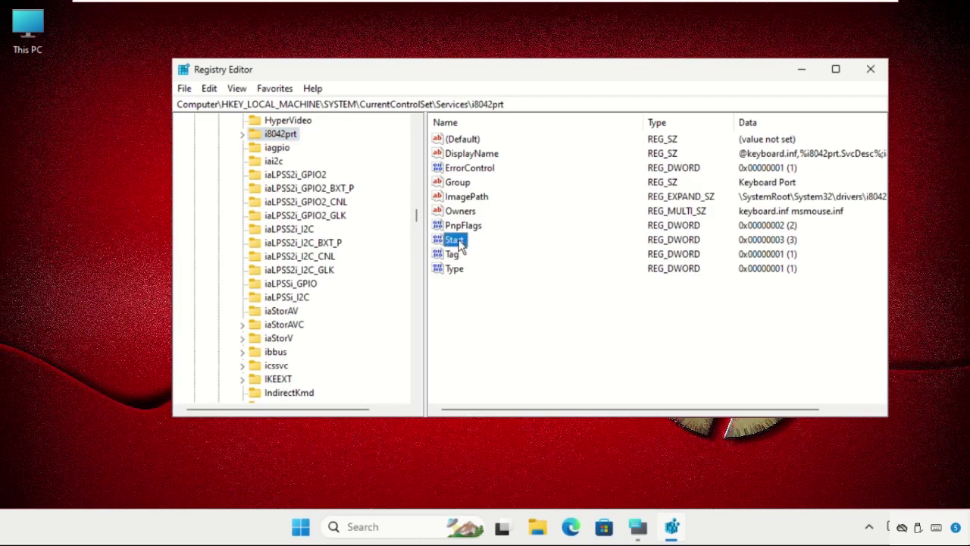
right_click(459, 243)
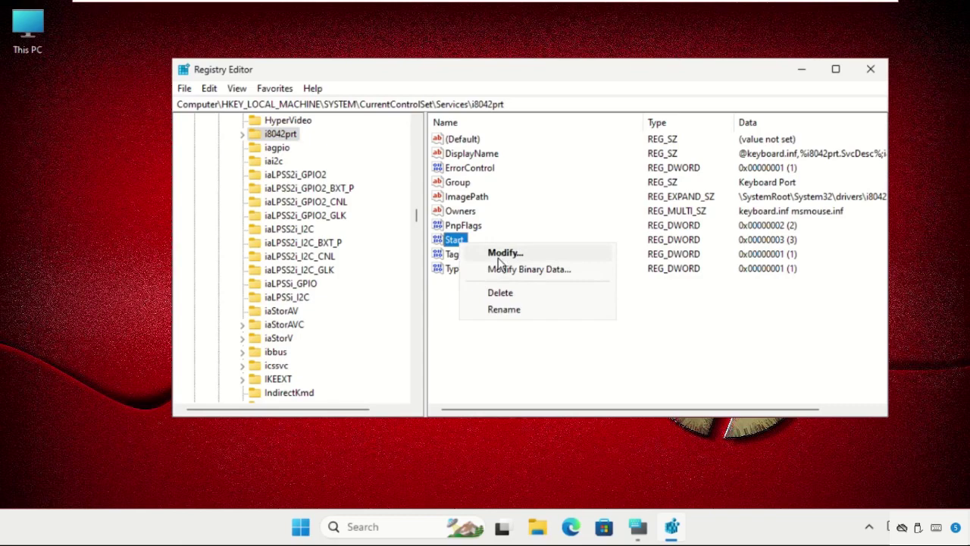
click(503, 255)
drag(319, 138, 582, 267)
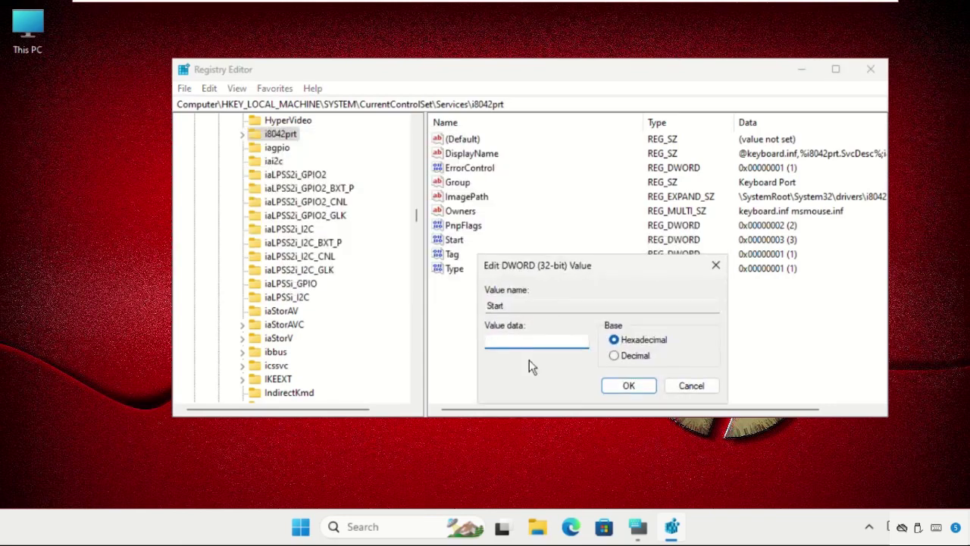
text(1)
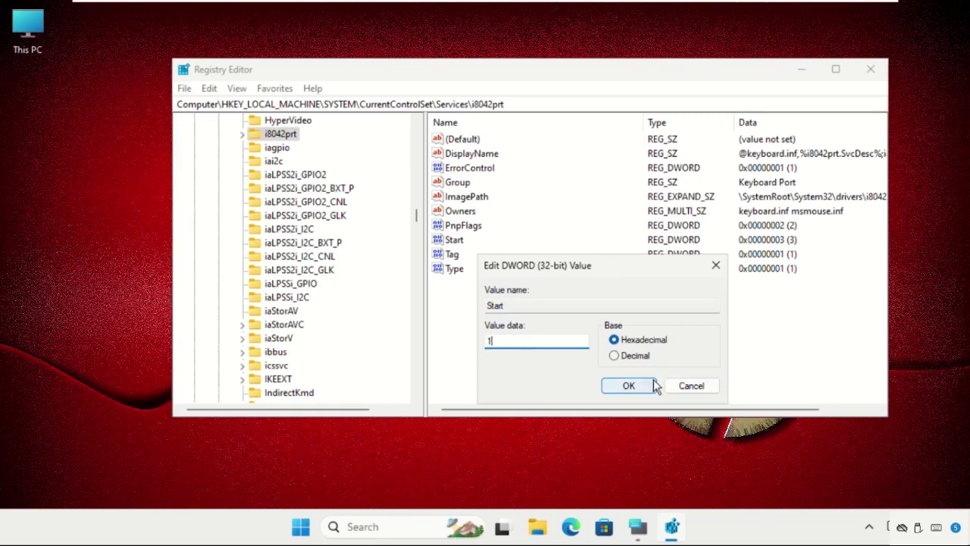
click(628, 386)
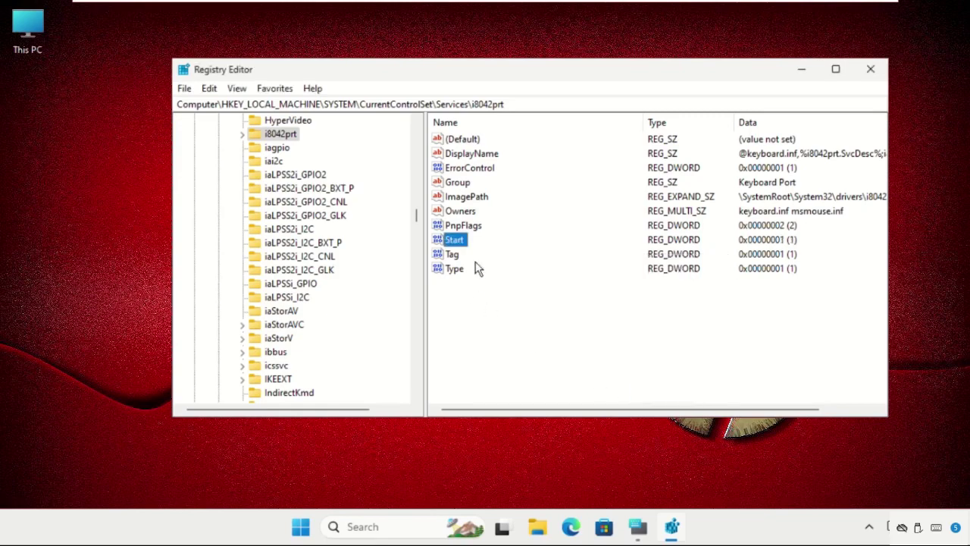
Step: Close Registry Editor and the On-Screen Keyboard, then bring up the Start quick-link menu
click(871, 70)
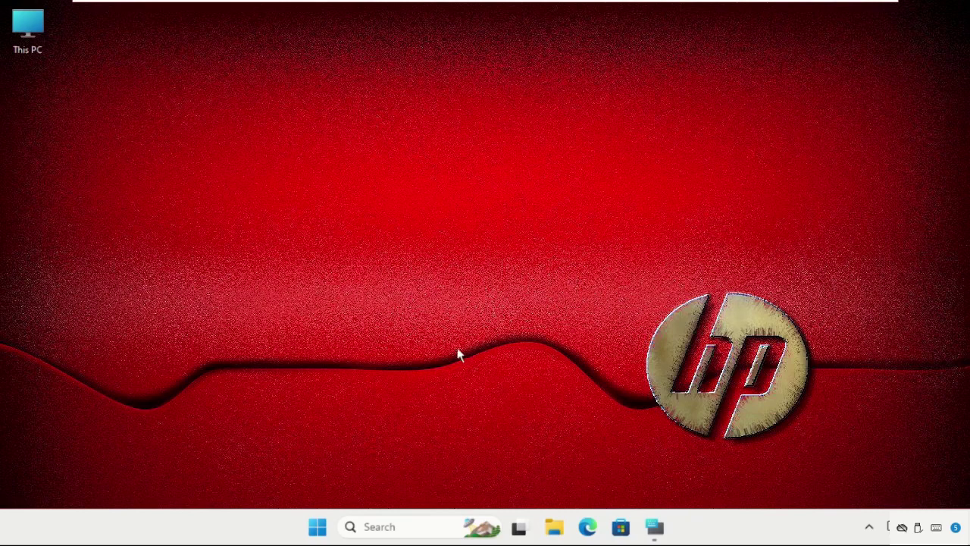
click(393, 529)
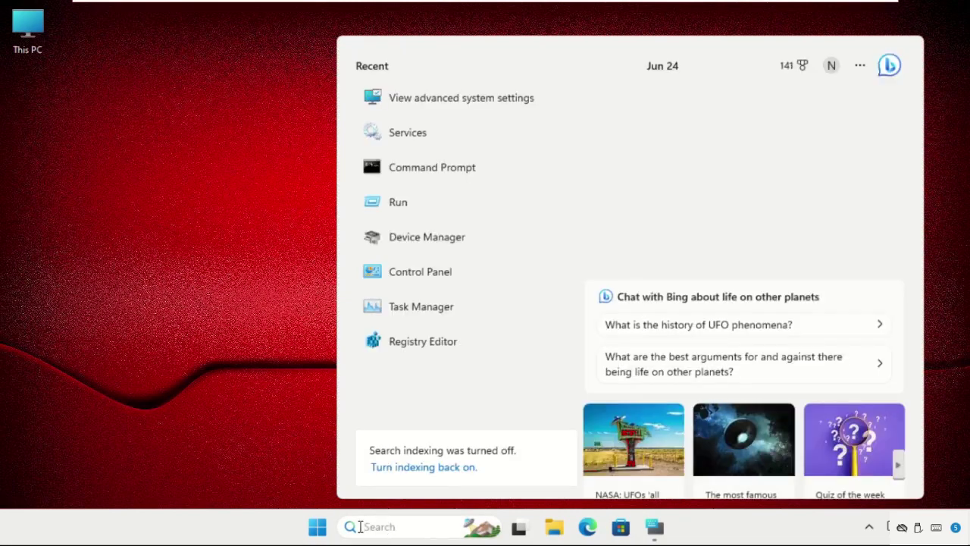
click(655, 528)
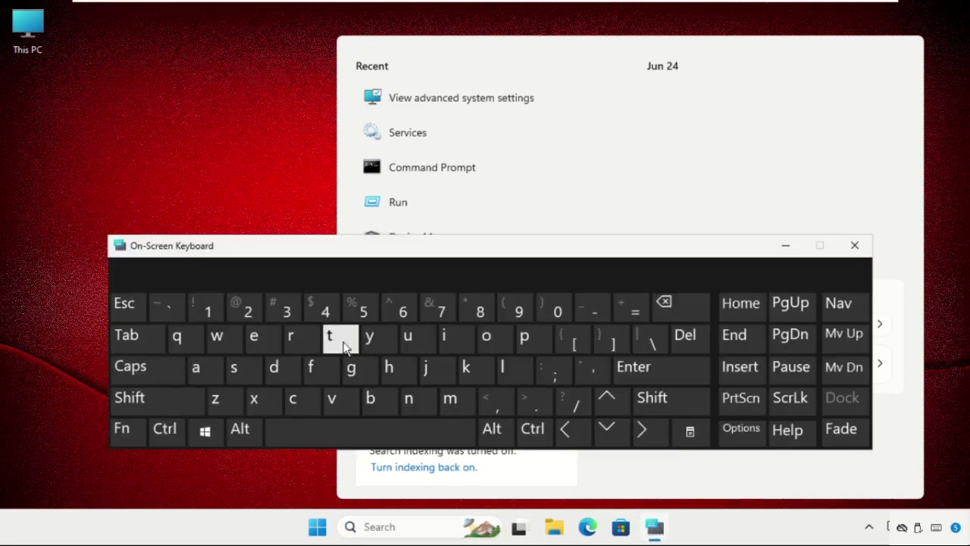
click(254, 337)
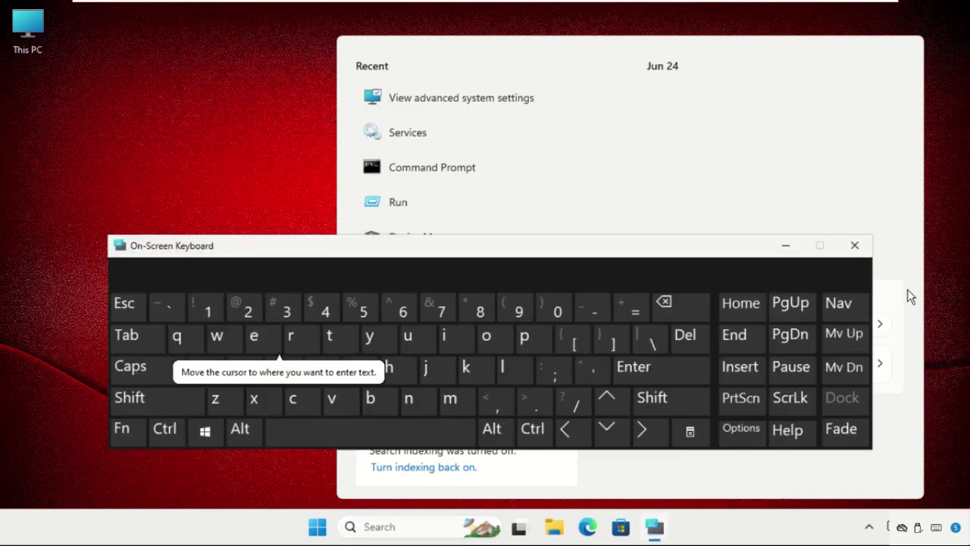
click(854, 245)
click(269, 282)
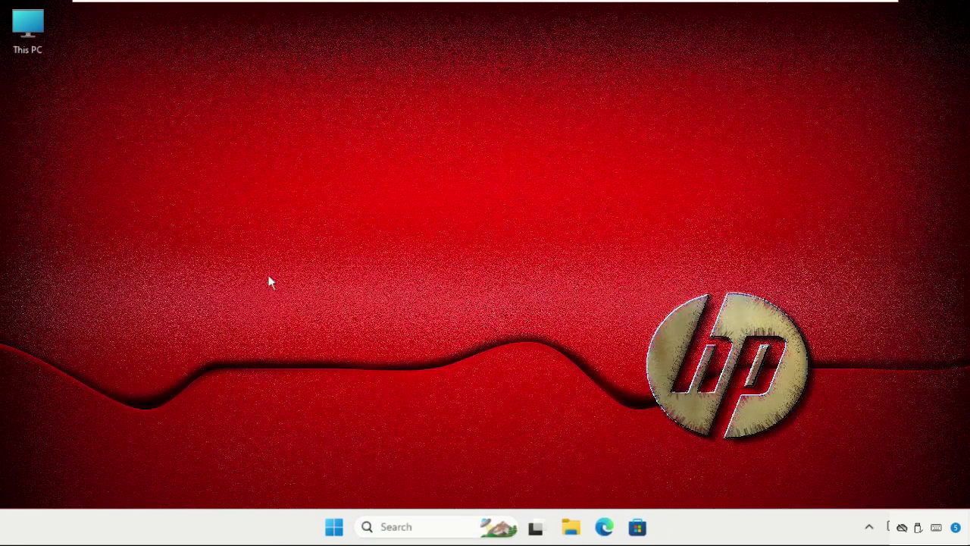
right_click(334, 528)
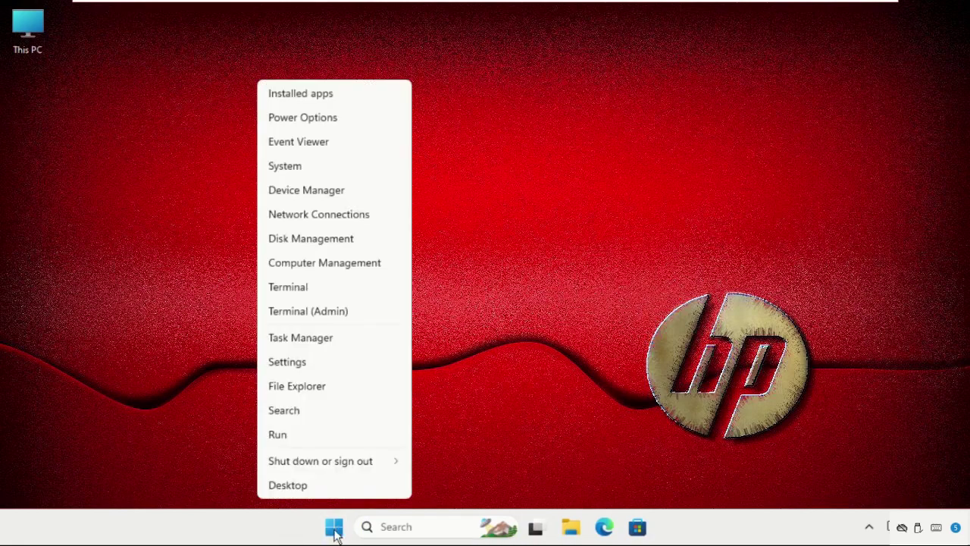
Step: Open Device Manager and the Standard PS/2 Keyboard's Properties under Keyboards
click(340, 191)
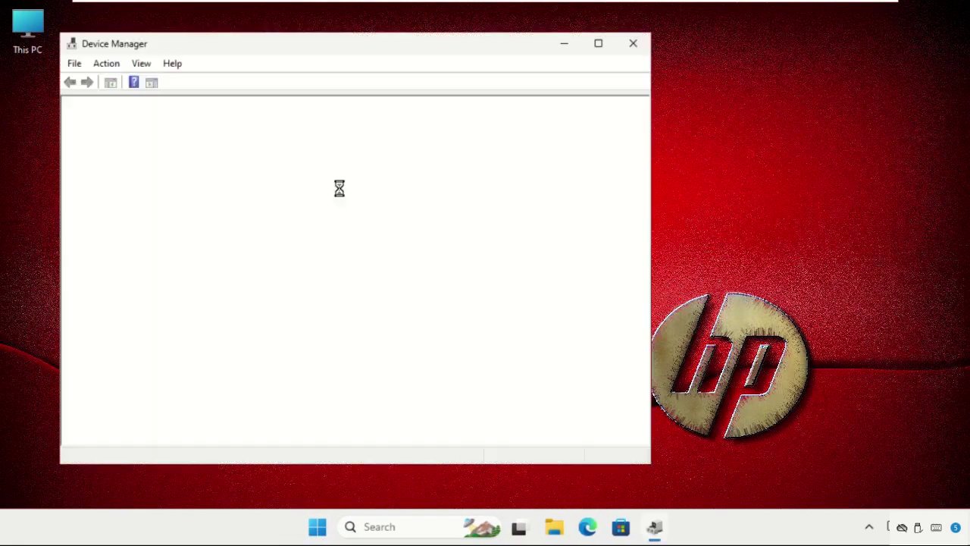
drag(303, 57, 443, 68)
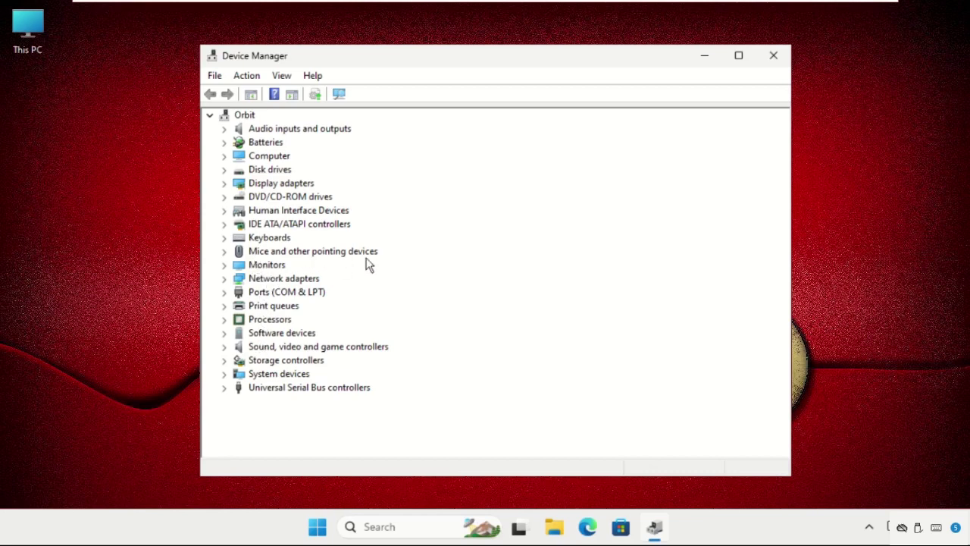
click(223, 238)
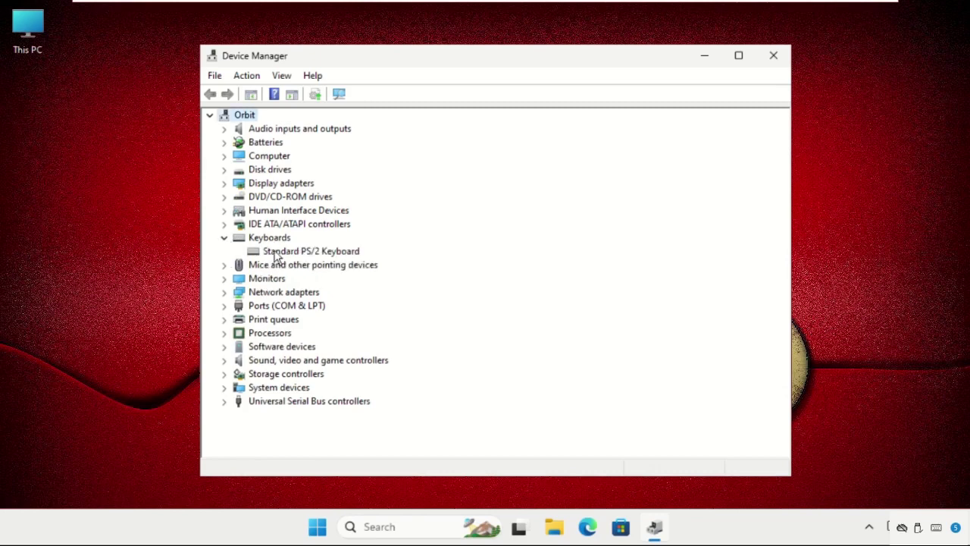
right_click(279, 252)
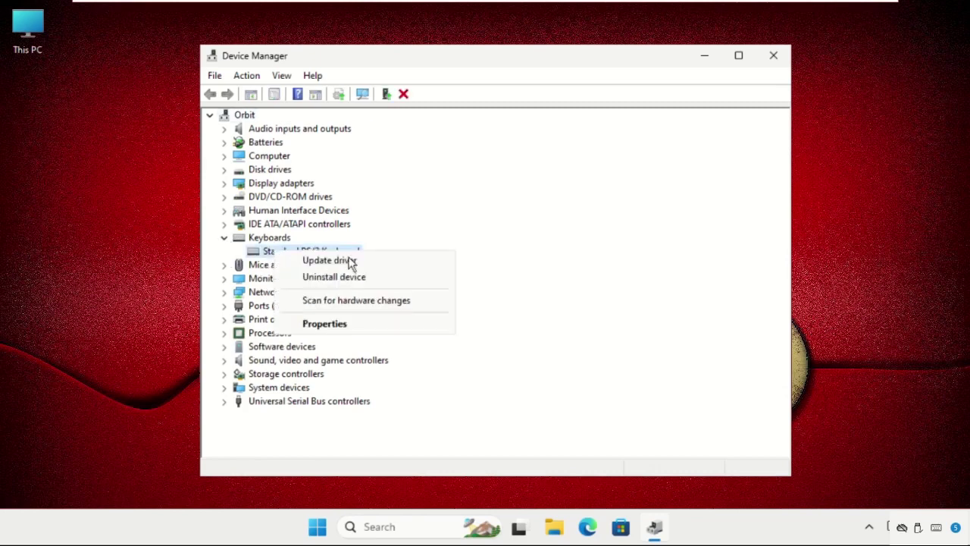
click(321, 326)
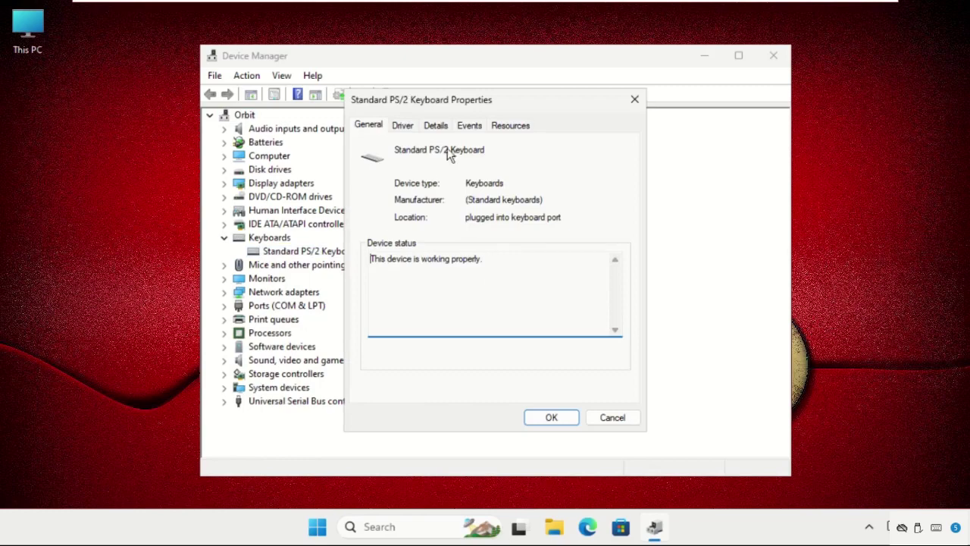
drag(444, 94, 563, 108)
Step: Update the keyboard driver by automatic search, which finds the best driver already installed
click(534, 131)
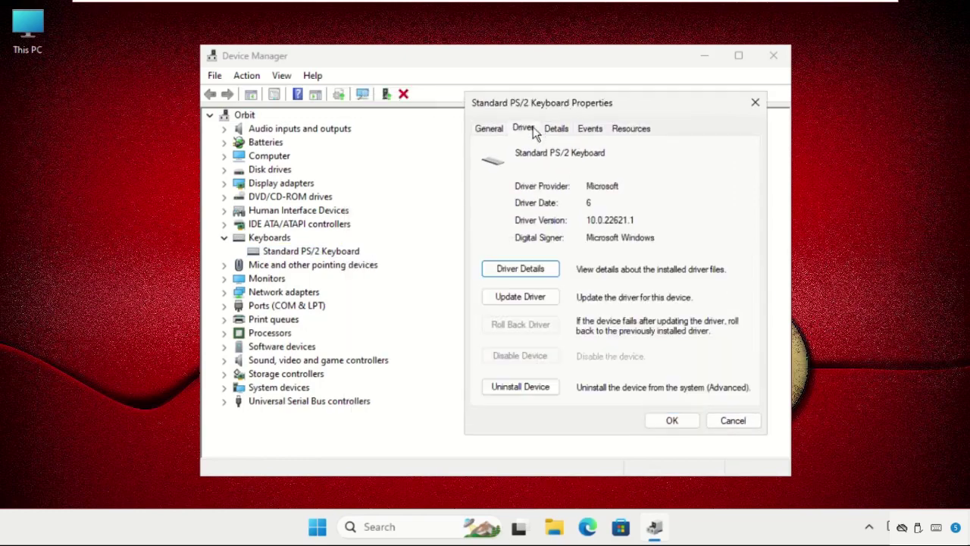
click(521, 298)
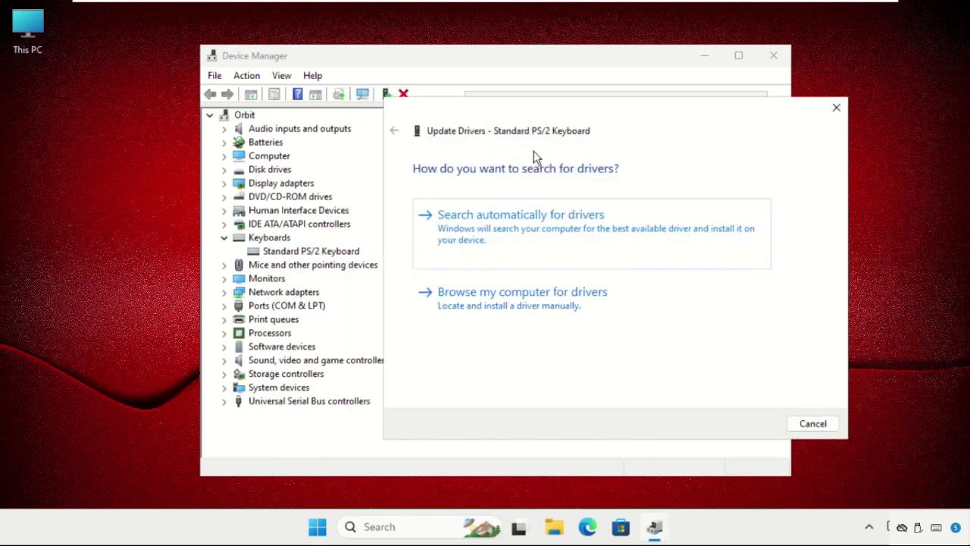
drag(553, 119, 346, 102)
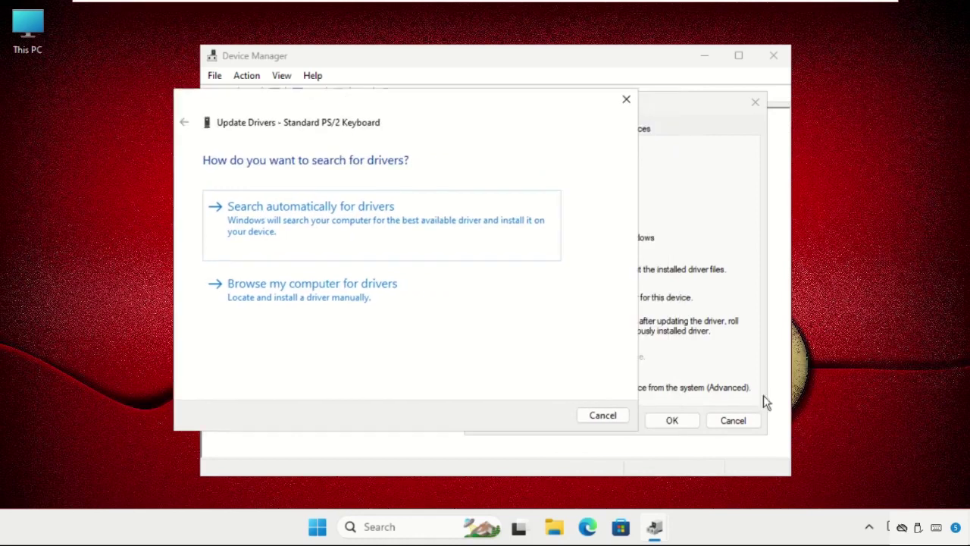
click(251, 241)
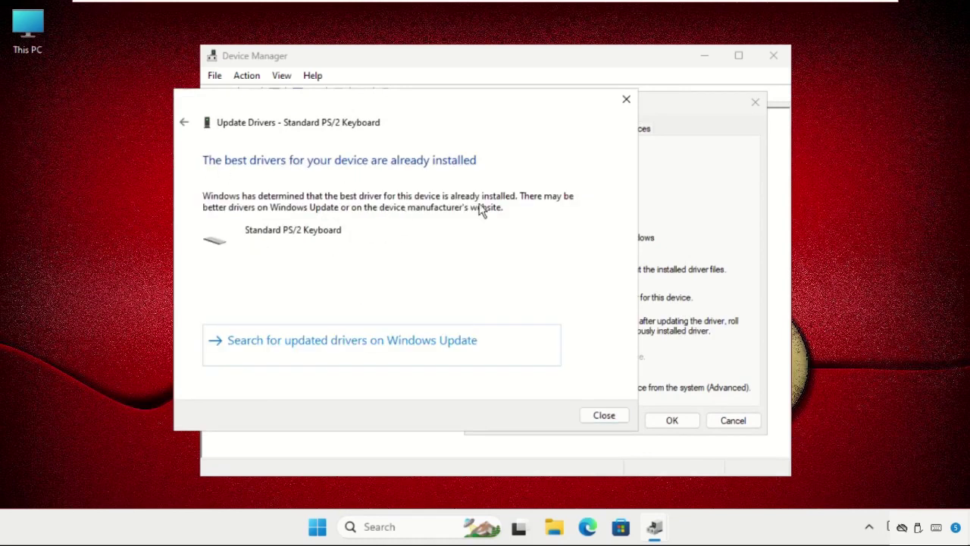
click(626, 102)
Step: Close the keyboard properties and open the first HID-compliant mouse's Properties
click(755, 105)
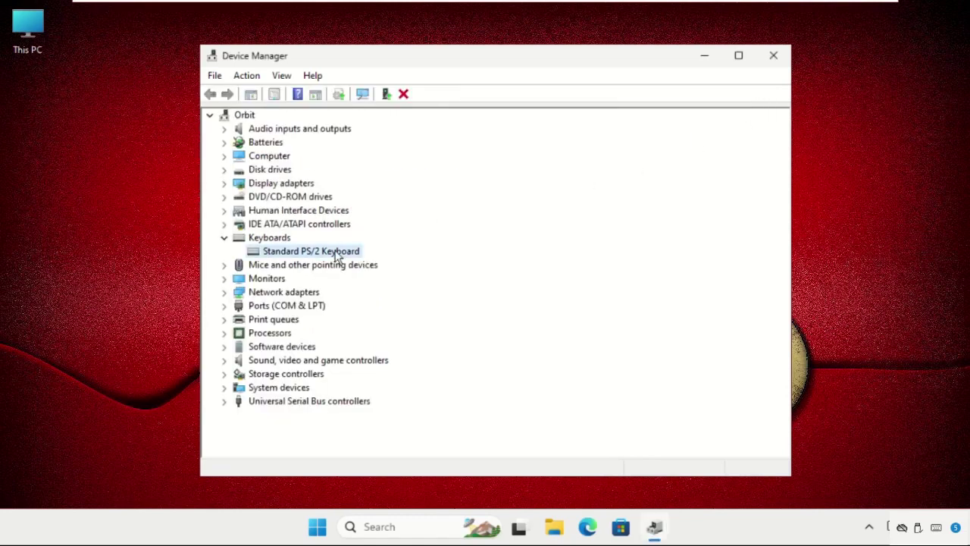
click(224, 264)
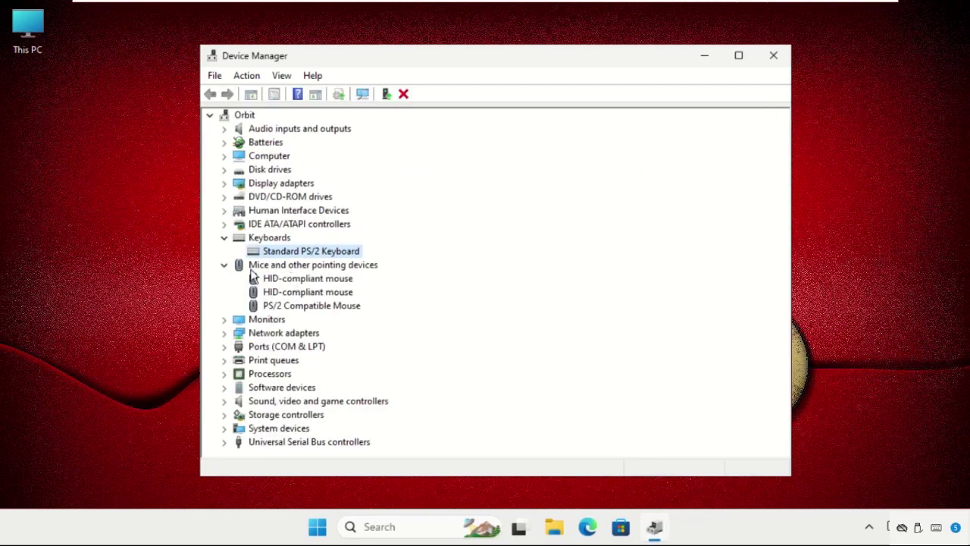
right_click(317, 282)
click(362, 371)
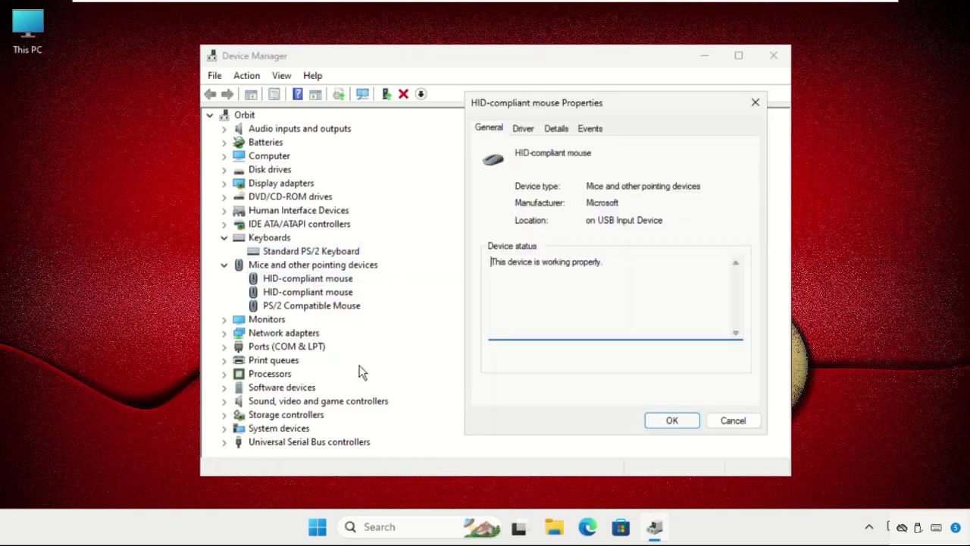
Step: Update the mouse driver by automatic search, then close all dialogs and Device Manager
click(531, 130)
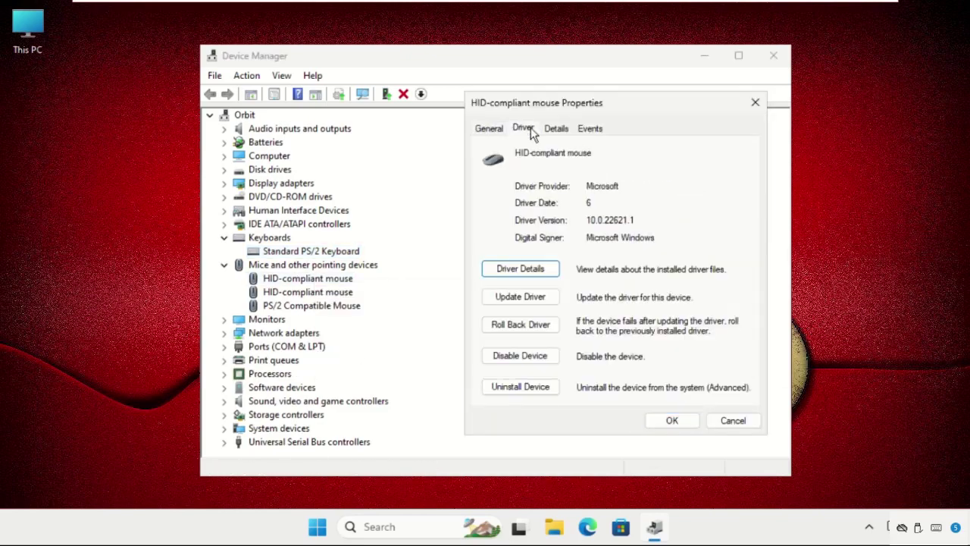
click(521, 297)
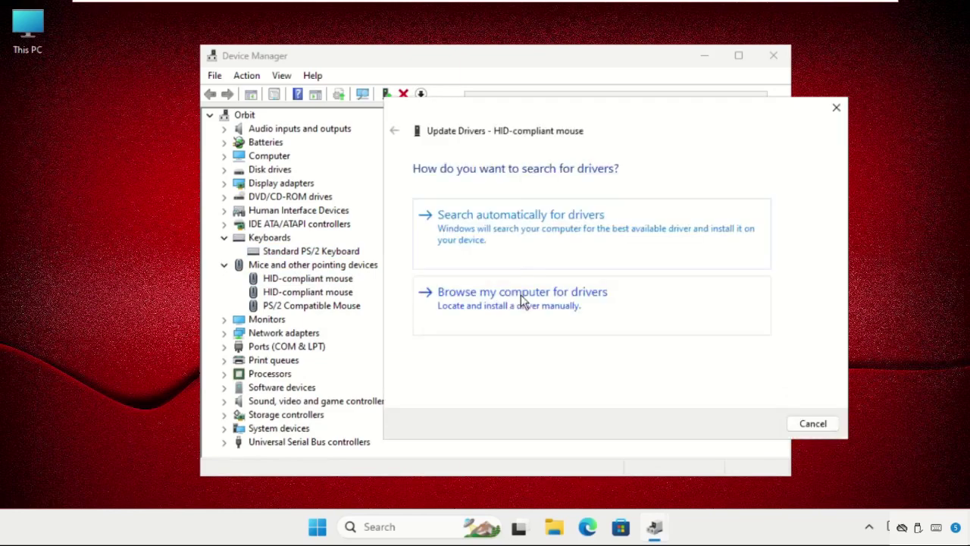
click(491, 221)
drag(562, 116, 320, 89)
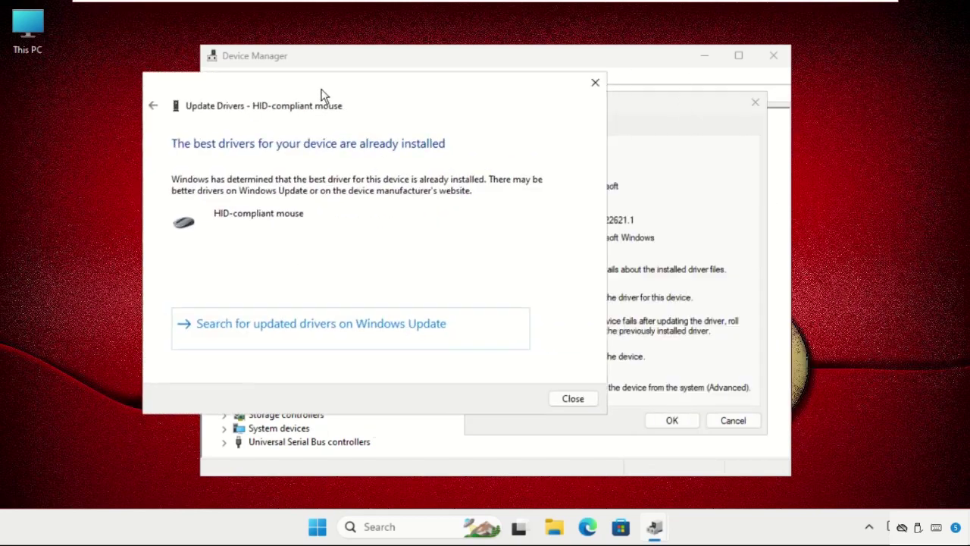
click(595, 82)
click(755, 101)
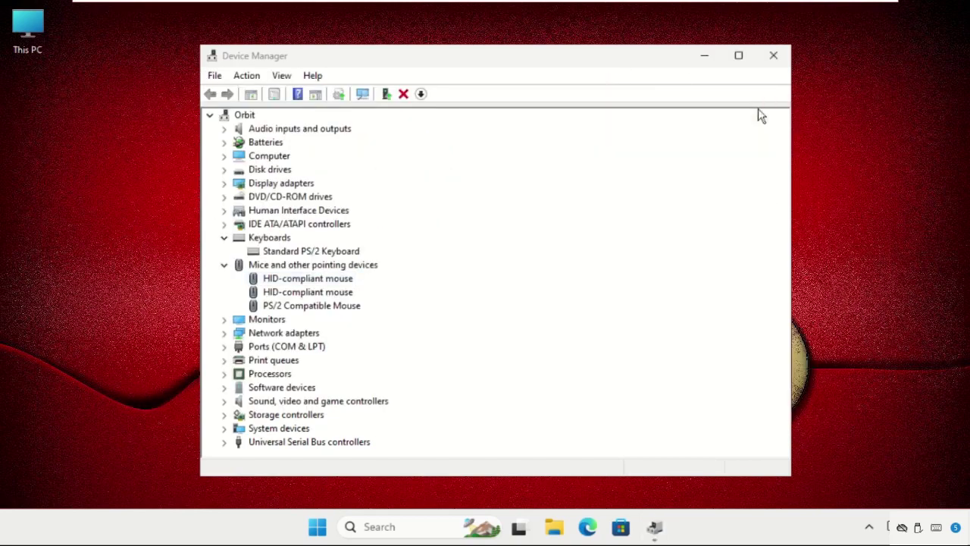
click(779, 61)
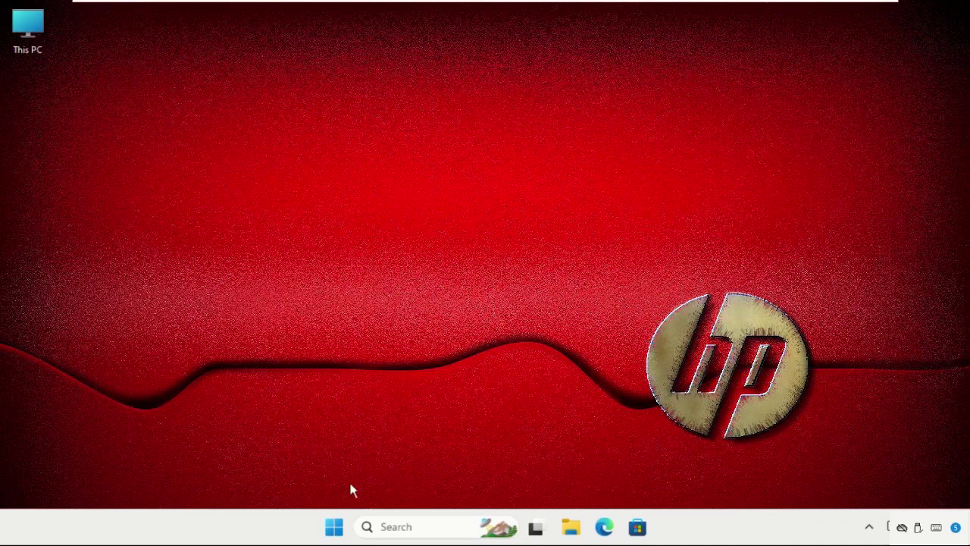
click(334, 526)
click(670, 476)
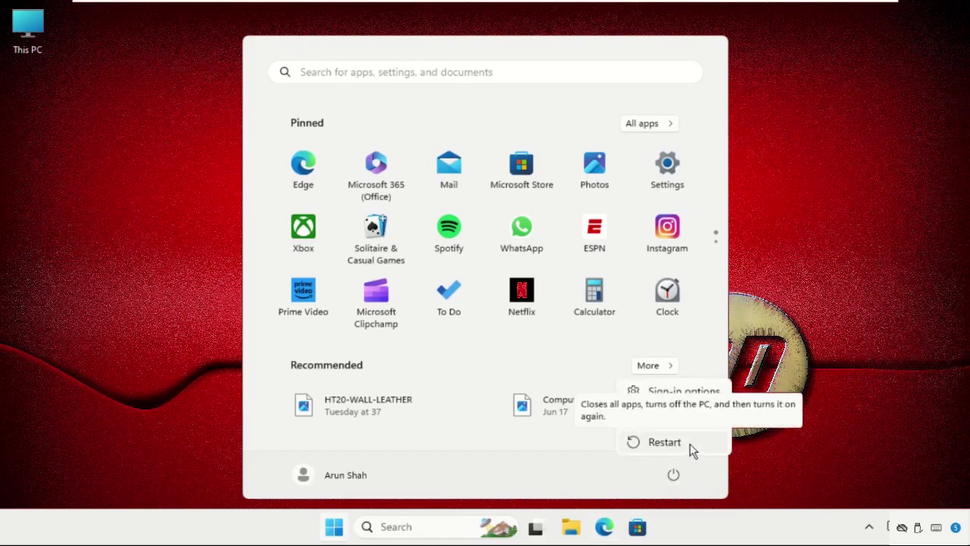
click(665, 442)
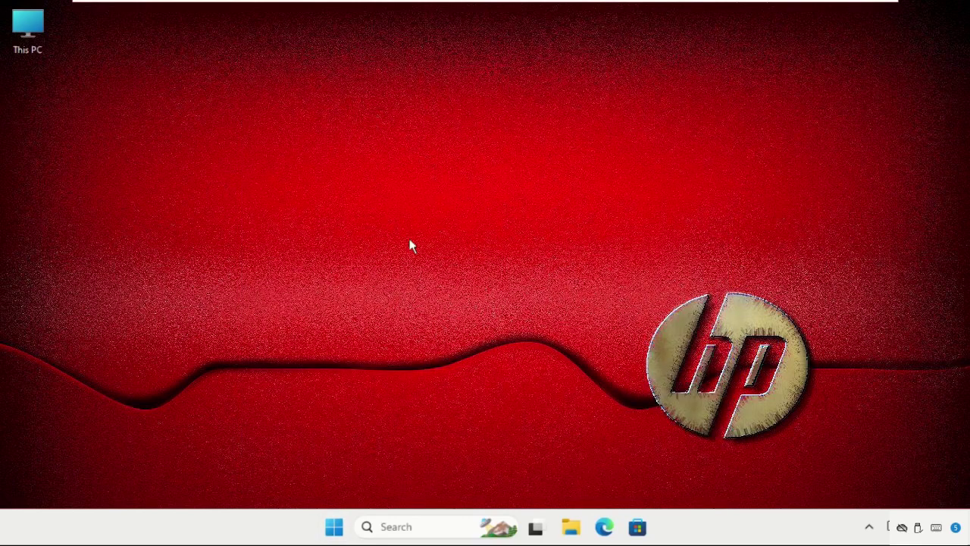